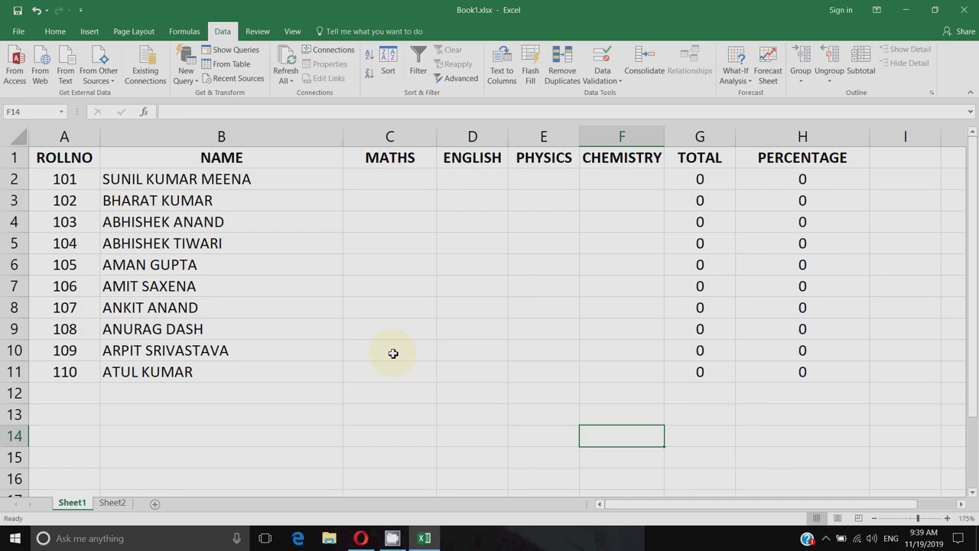
Examine the mark sheet's column headings from ROLLNO through the four subjects to TOTAL and PERCENTAGE
click(79, 157)
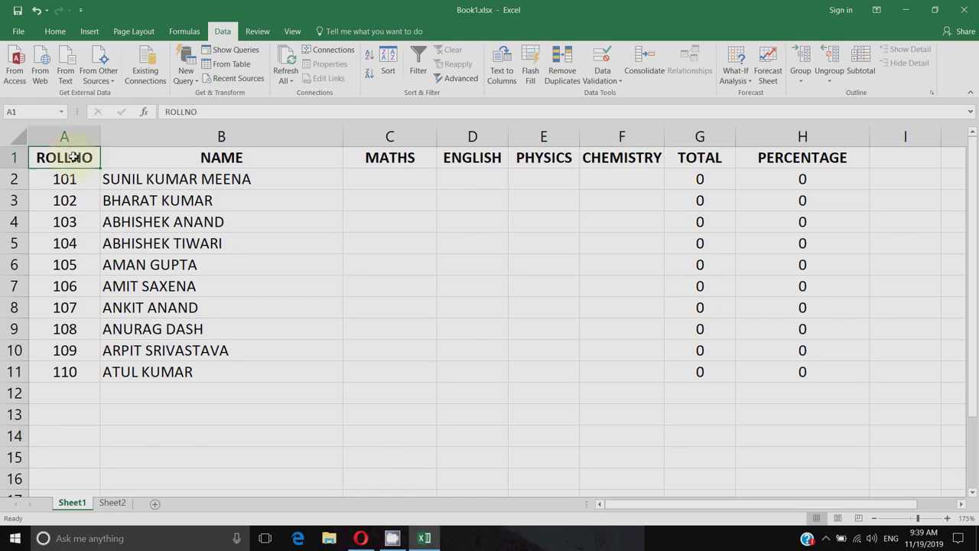
click(176, 158)
click(390, 158)
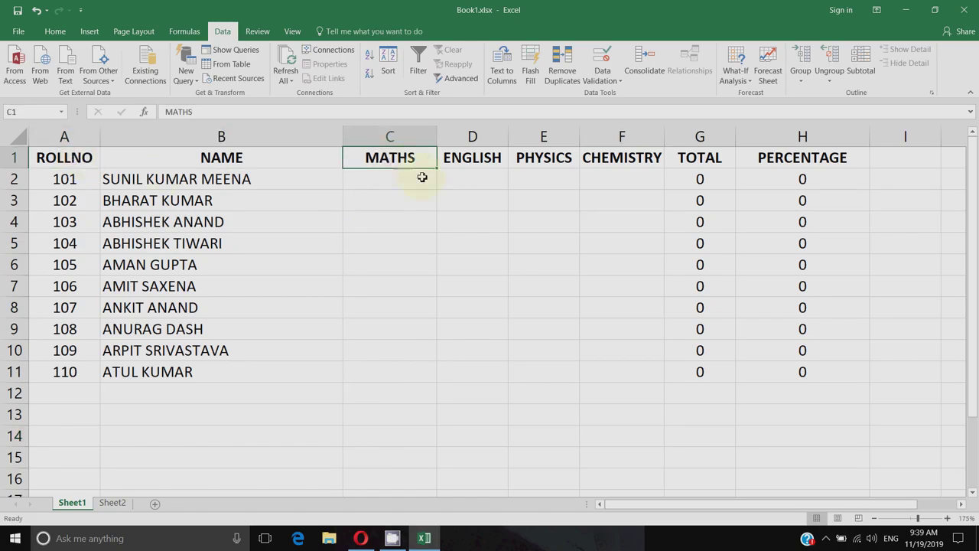
click(472, 157)
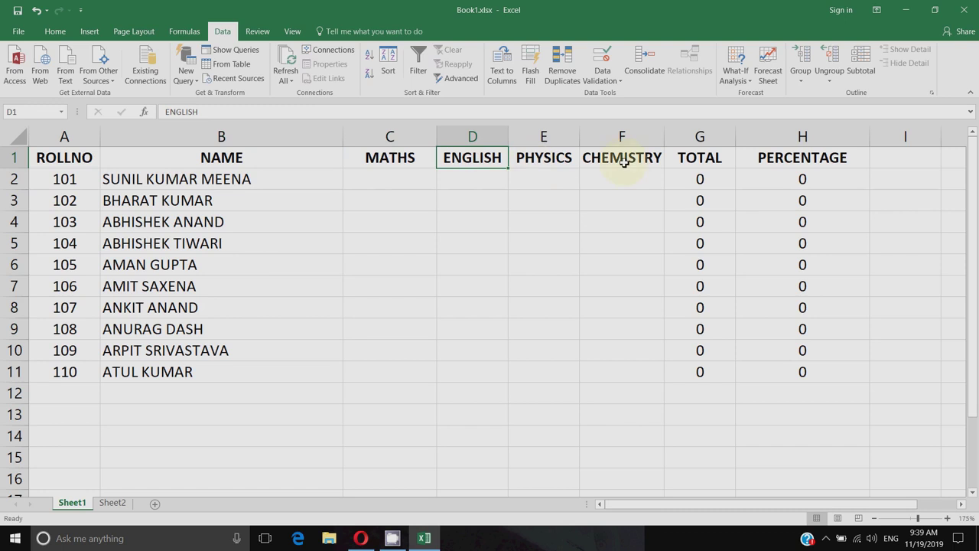
click(568, 161)
click(616, 160)
click(692, 157)
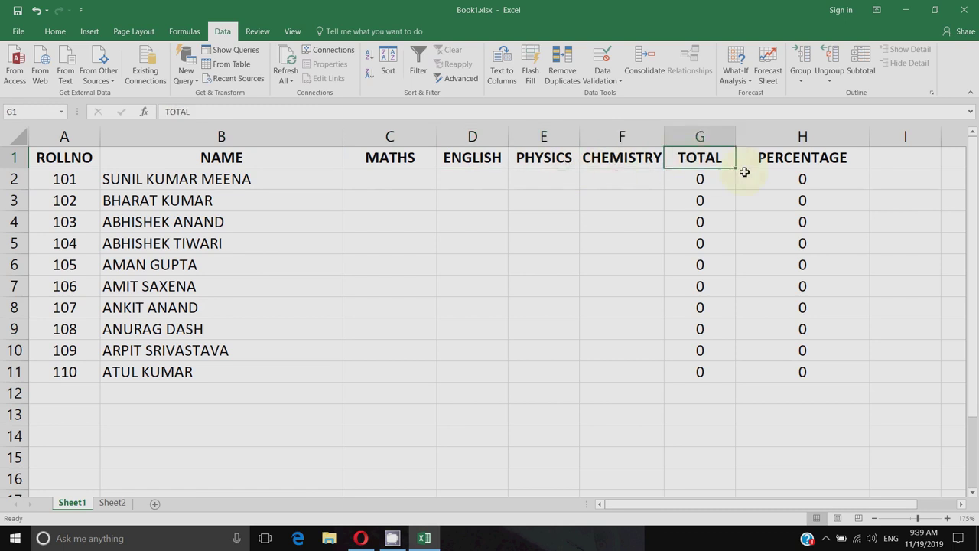
click(775, 159)
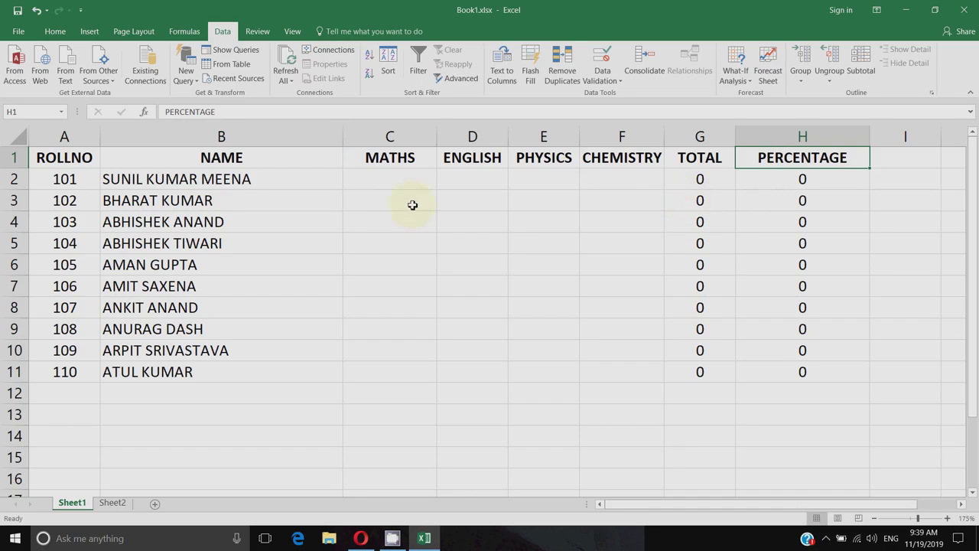
Check the first student's blank subject cells and view the filled-in marks on Sheet2, ending back on Sheet1
click(393, 187)
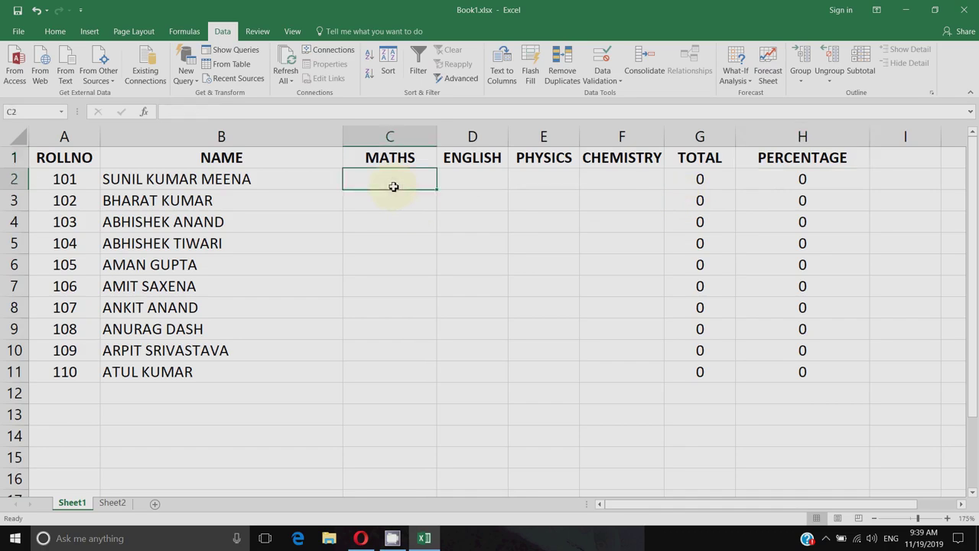
key(Right)
key(Right)
key(Right)
key(Left)
key(Left)
key(Left)
click(112, 503)
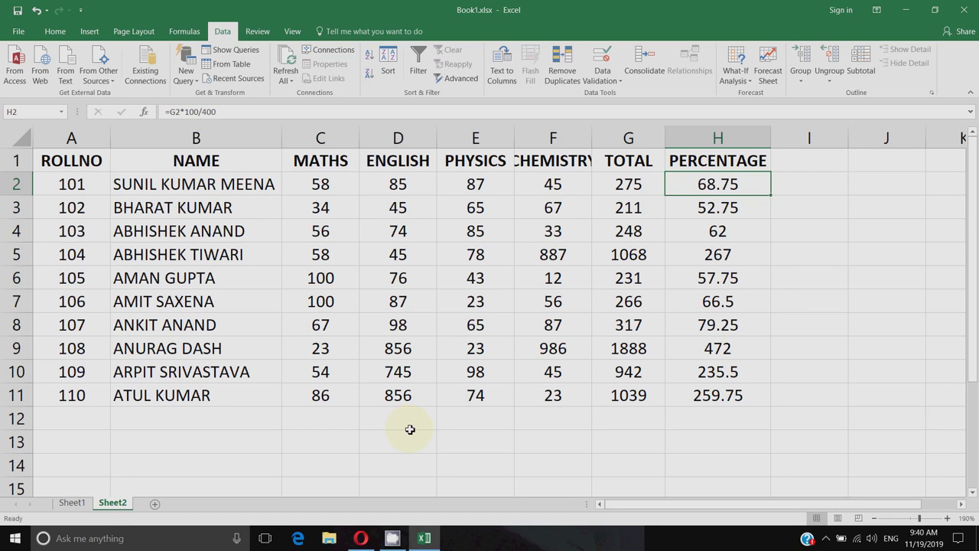
click(72, 502)
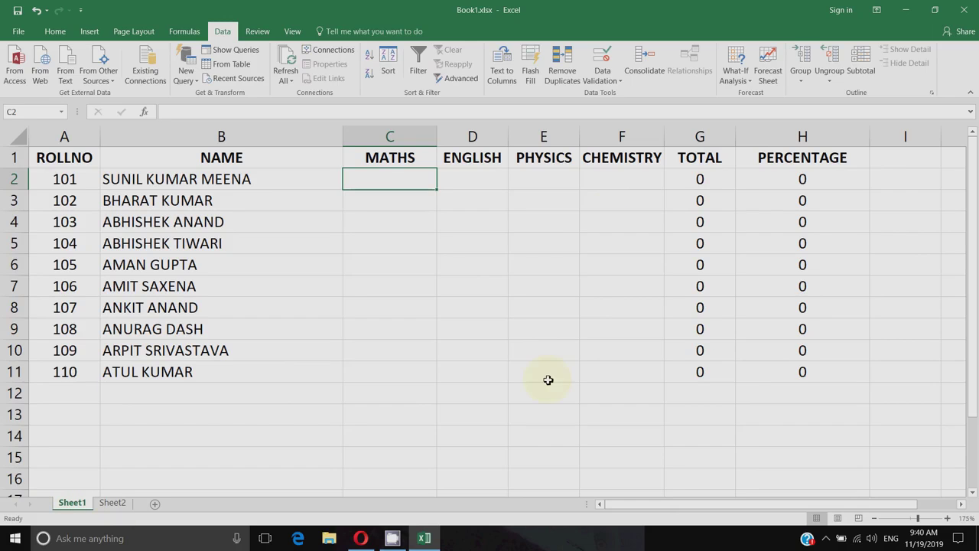
Inspect the TOTAL formula in G2 and the PERCENTAGE formula in H2 without changing them
click(713, 181)
click(800, 183)
click(713, 179)
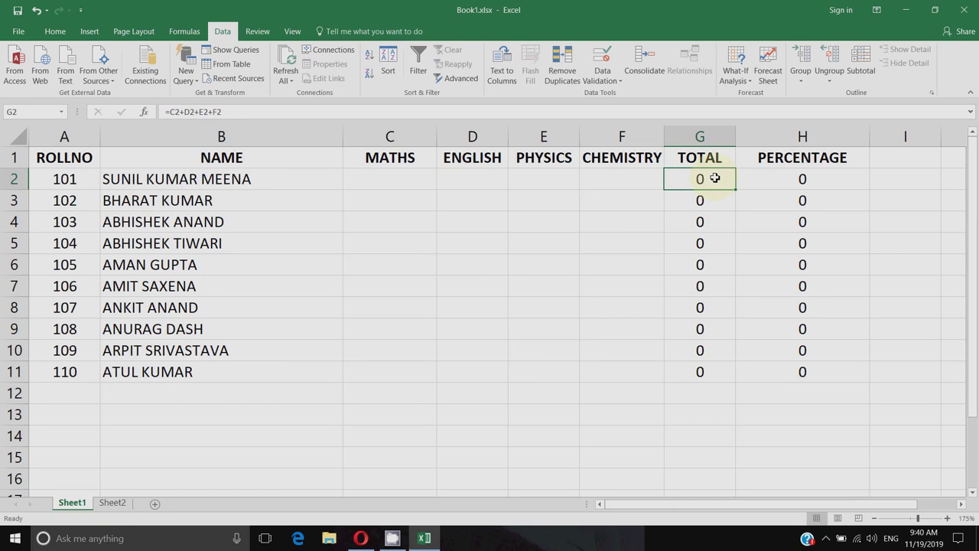
double_click(714, 178)
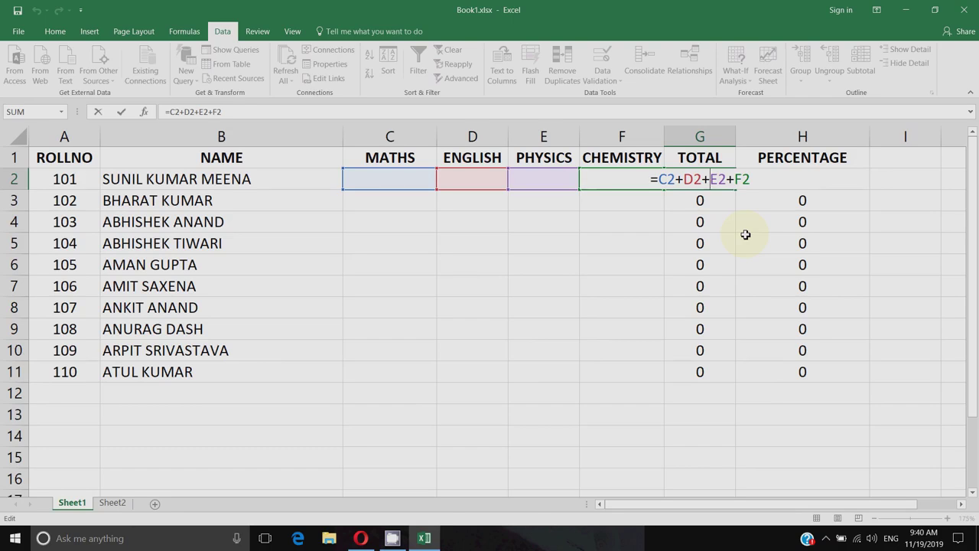
key(Return)
key(Right)
key(Up)
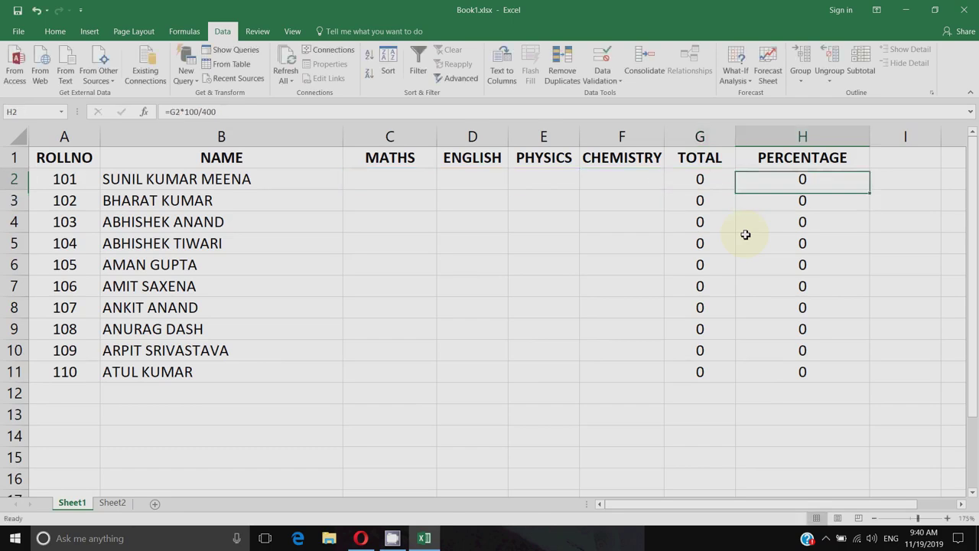
double_click(769, 183)
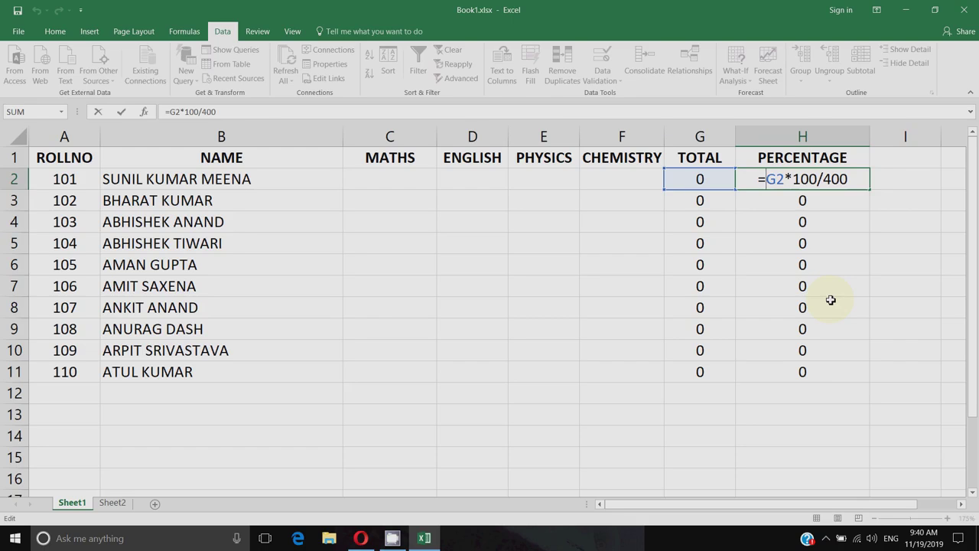
key(Return)
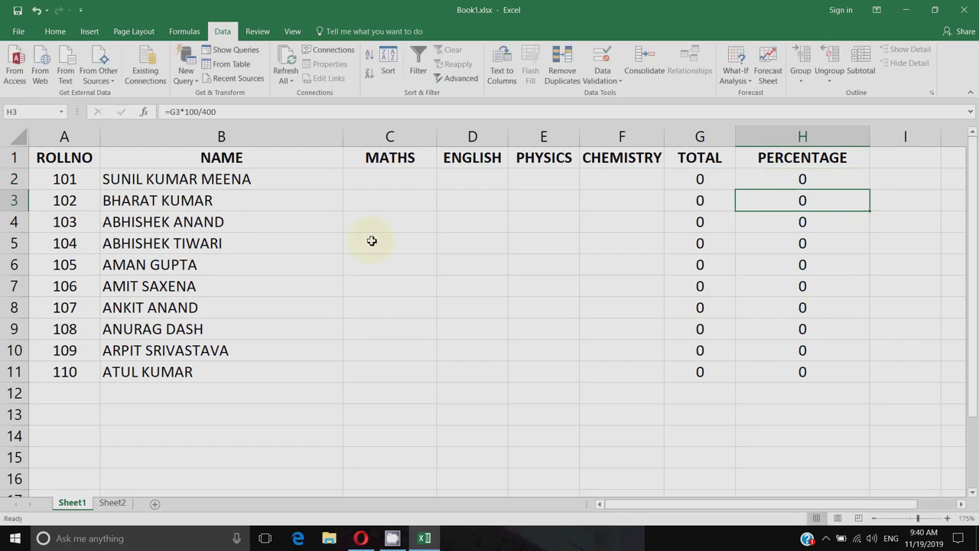
Enter the first student's marks in row 2: Maths 85, English 74, Physics 98 and Chemistry 45
click(397, 183)
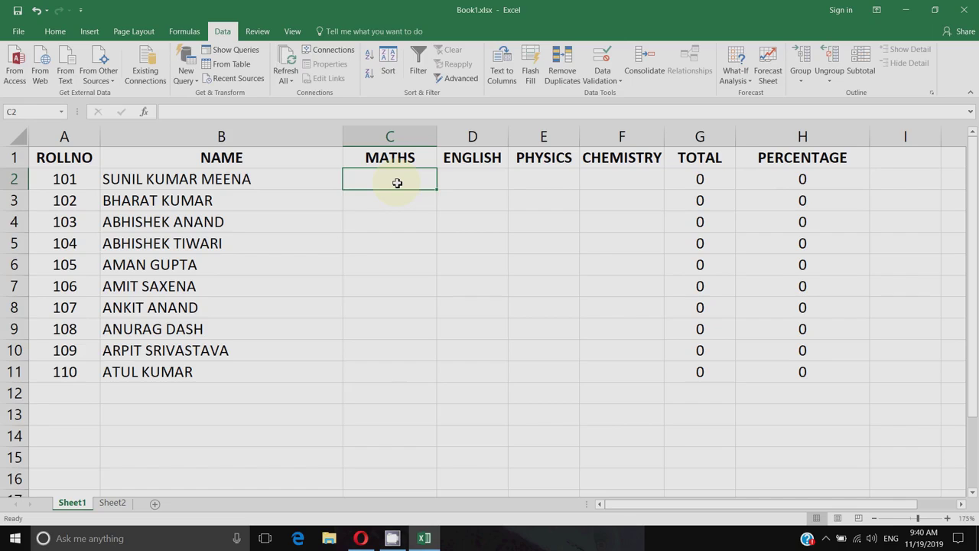
text(85)
key(Tab)
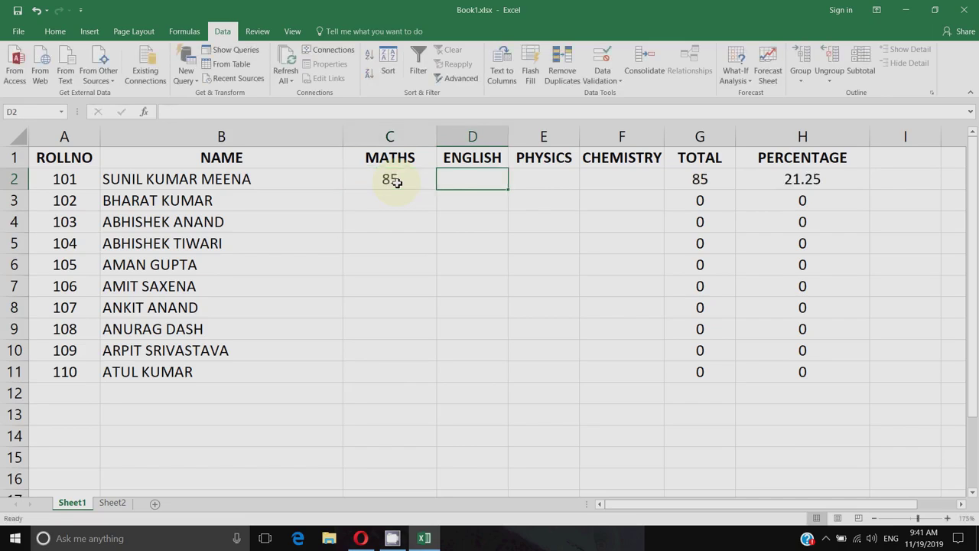
text(74)
key(Tab)
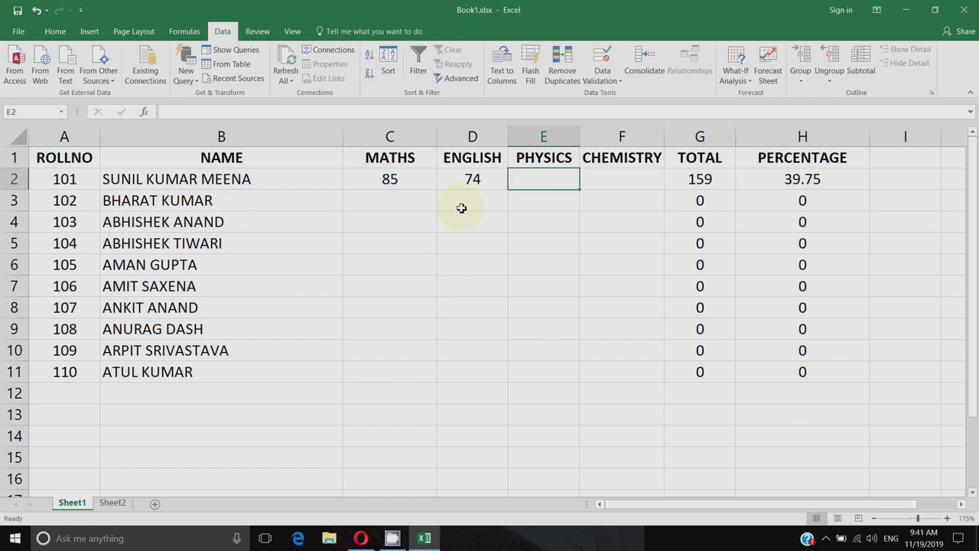
text(98)
key(Tab)
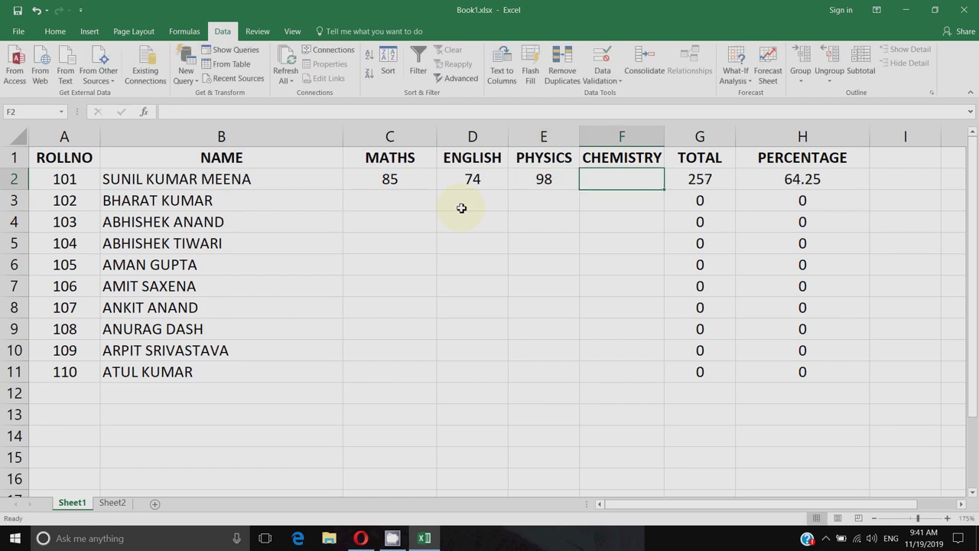
text(45)
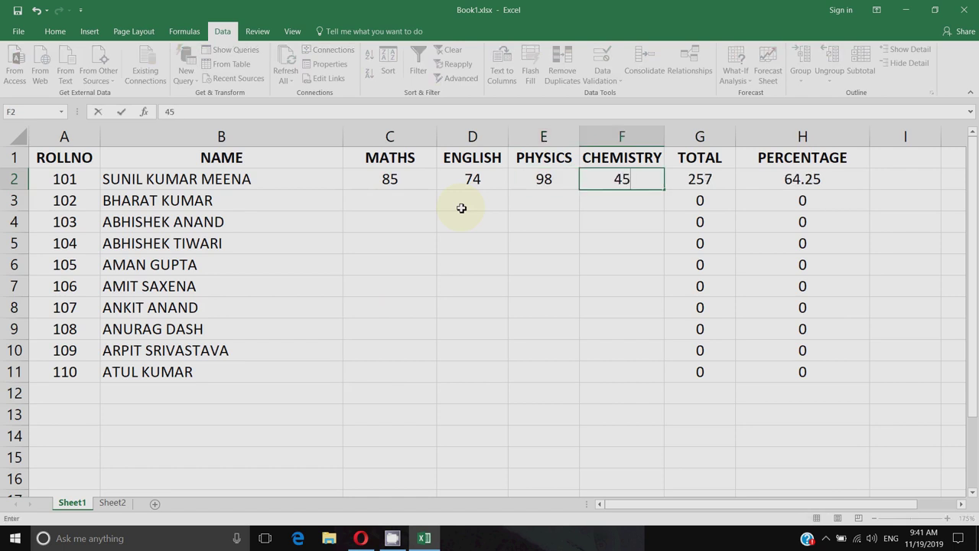
key(Return)
key(Left)
key(Left)
key(Left)
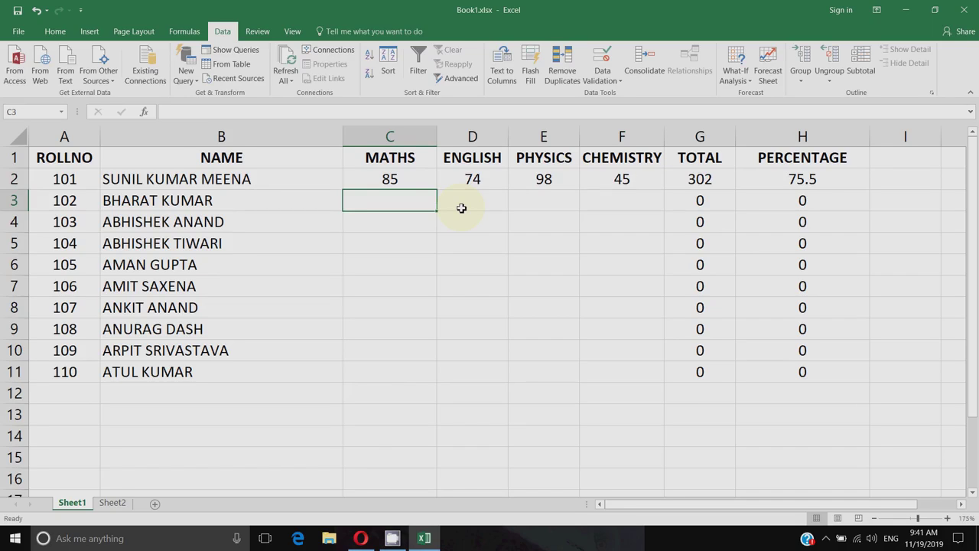
Enter a three-digit Maths mark of 988 for the second student in C3
text(9)
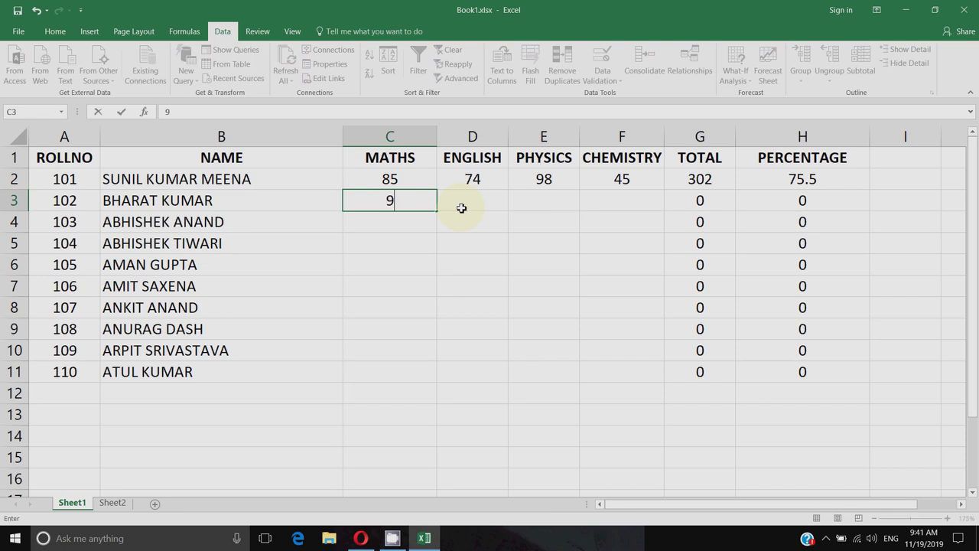
text(88)
click(461, 208)
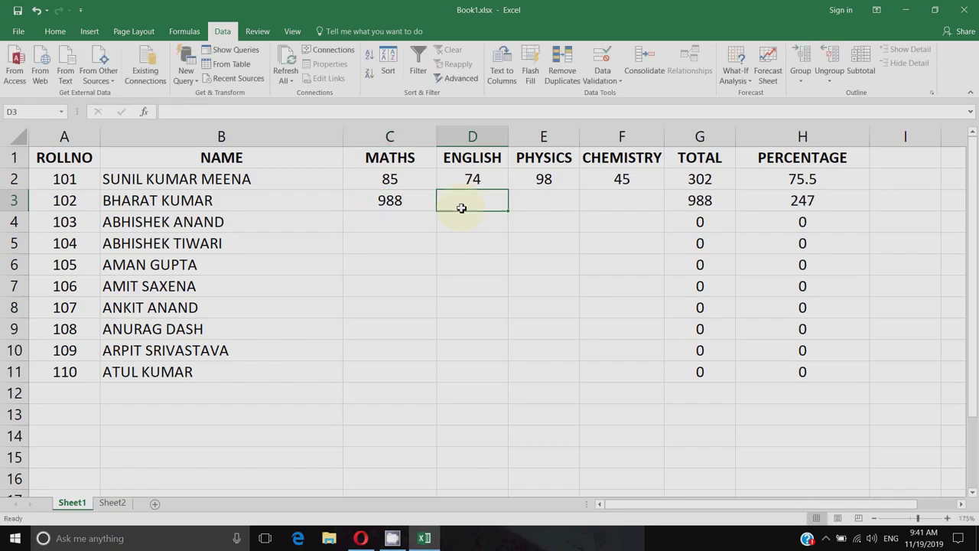
key(Left)
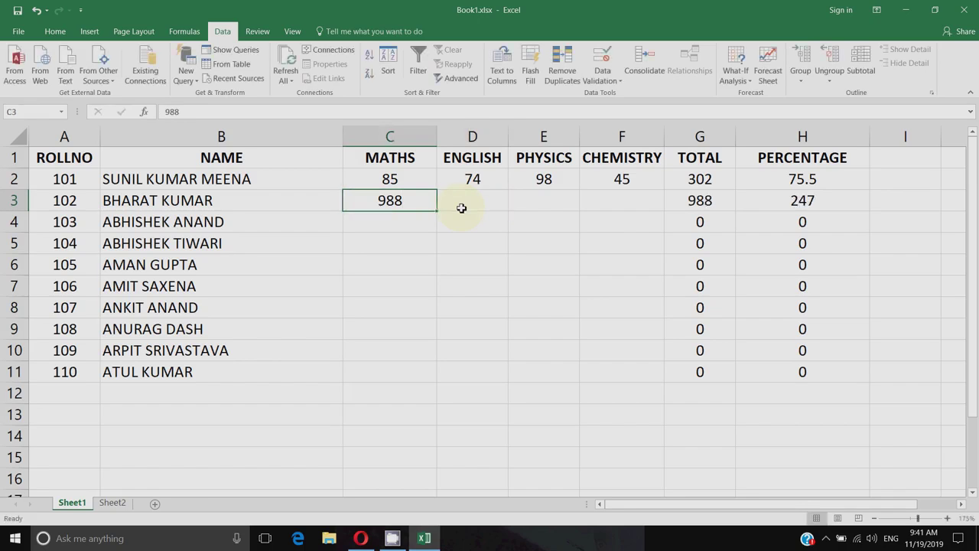
click(461, 208)
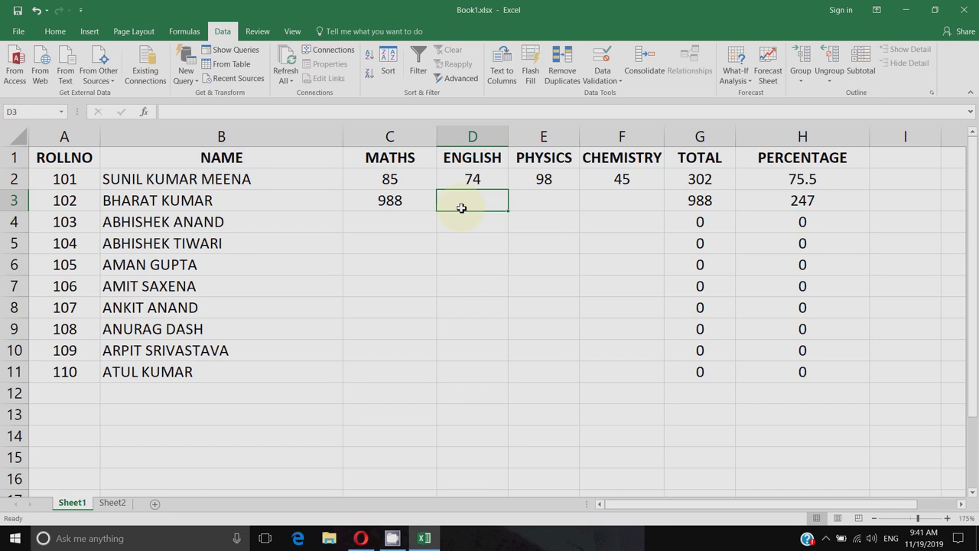
key(Left)
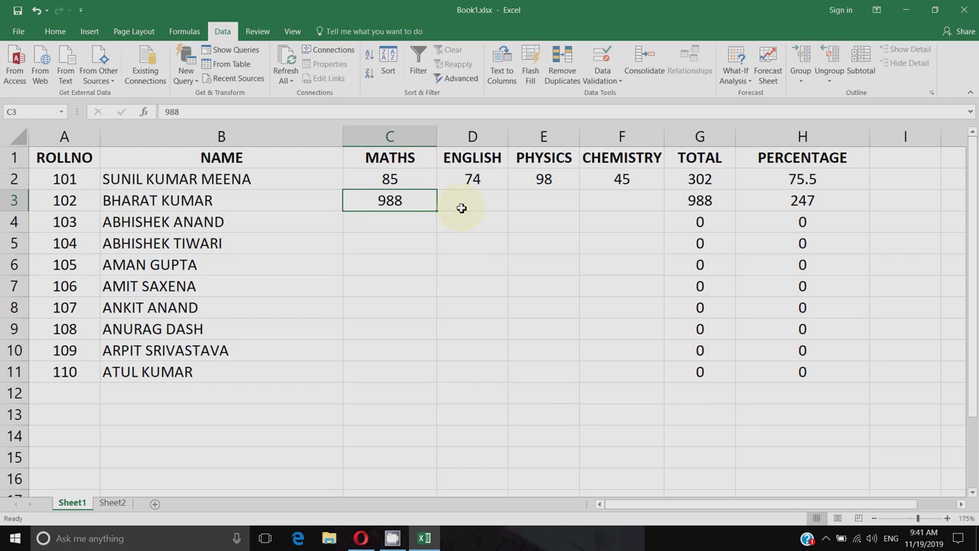
key(Right)
key(Left)
key(Right)
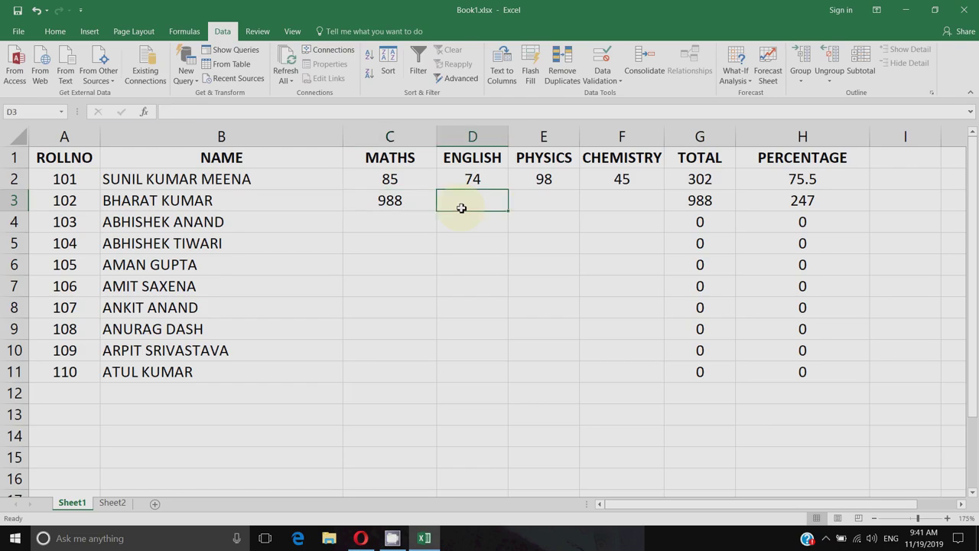
Fill in the second student's remaining marks in row 3: English 95, Physics 87 and Chemistry 74
text(95)
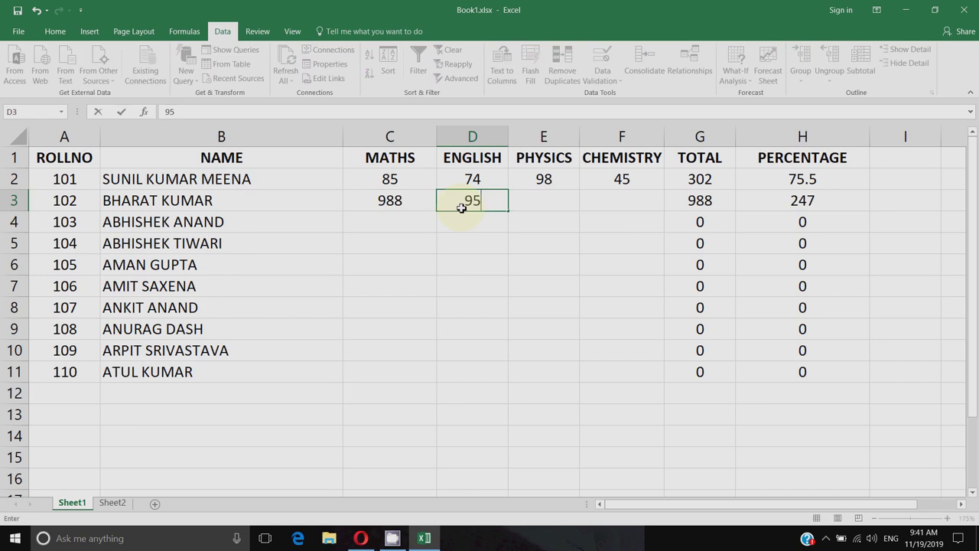
key(Tab)
text(87)
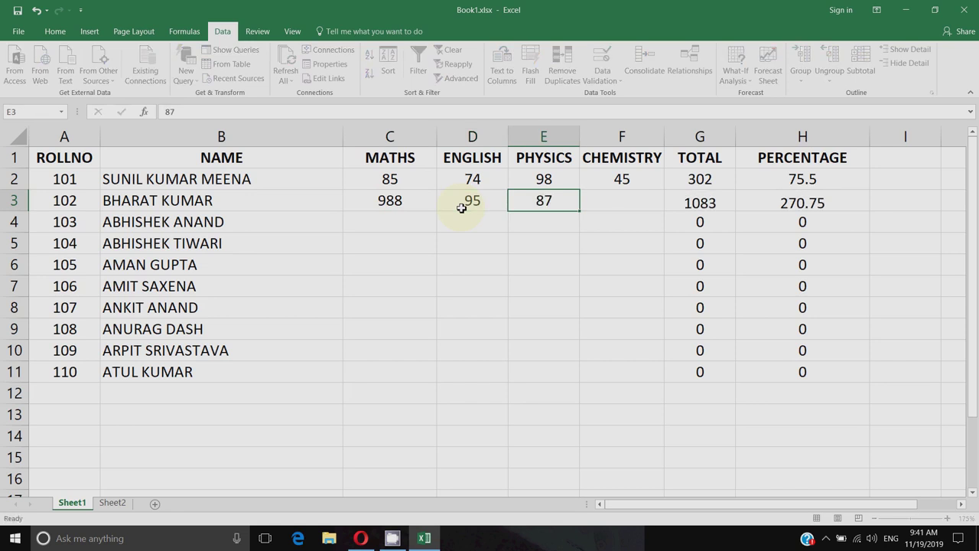
key(Tab)
text(74)
key(Down)
Examine the second student's total and percentage in row 3 and the Maths mark in C3 behind them
key(Right)
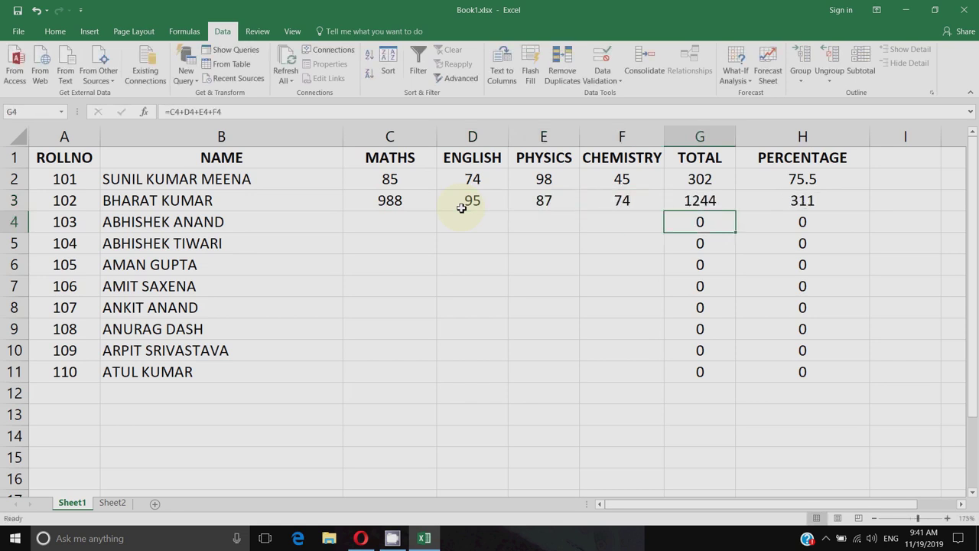
key(Up)
key(Right)
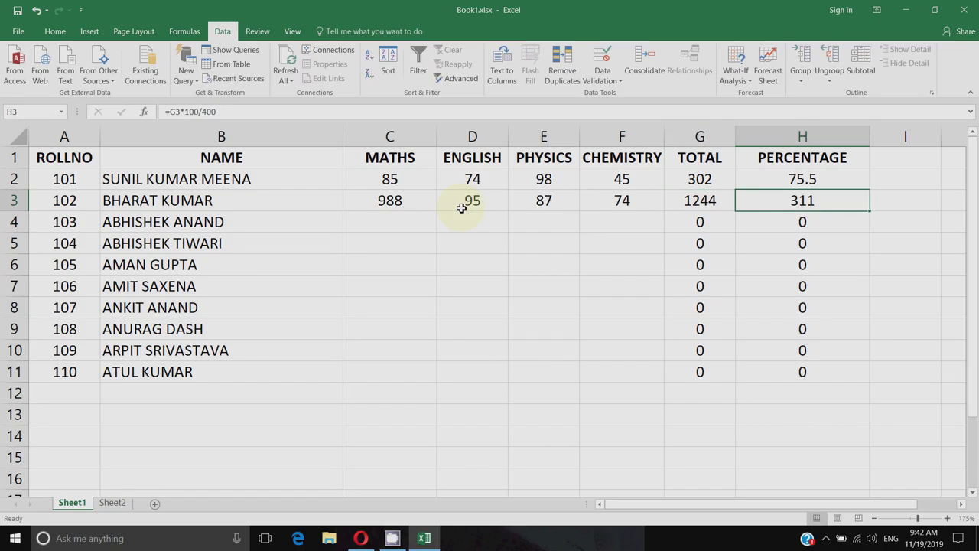
key(Left)
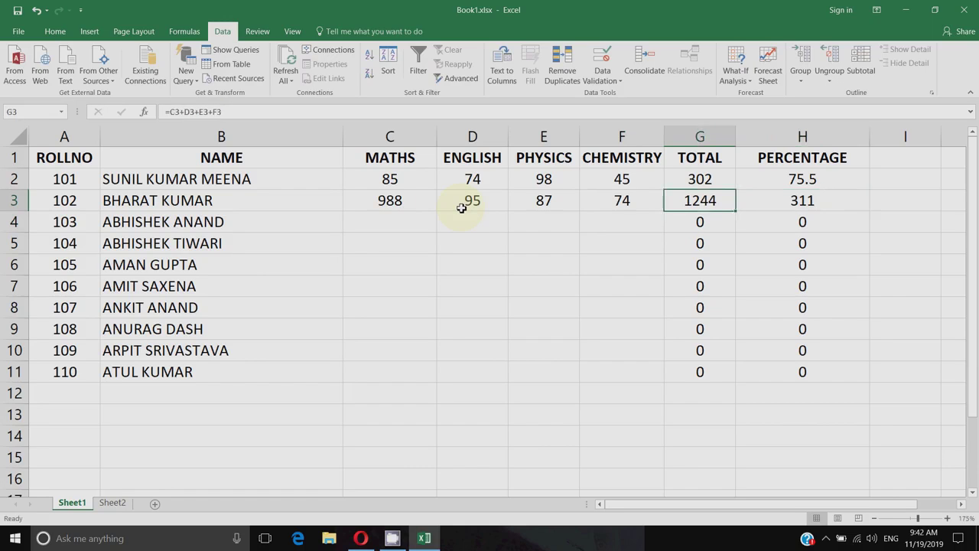
key(Right)
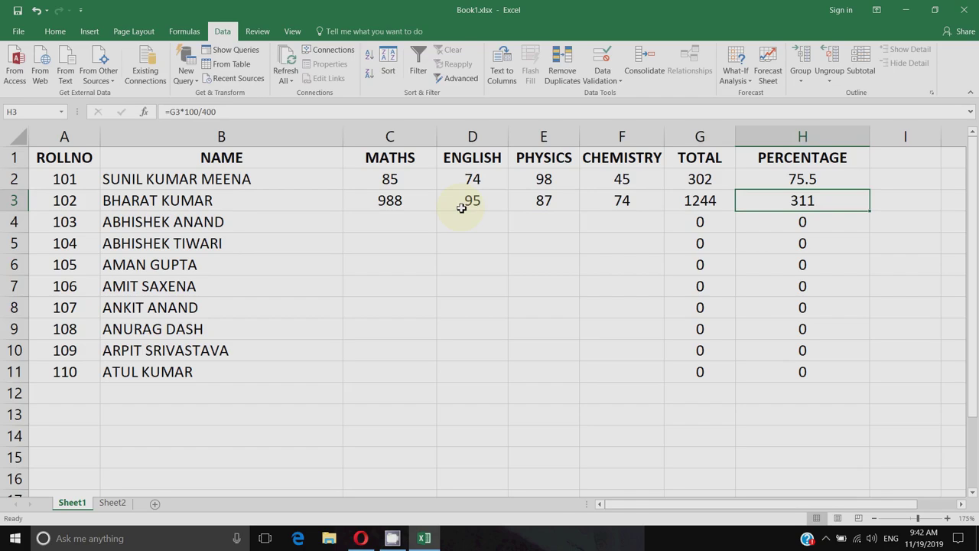
key(Left)
key(Left)
key(Left)
key(Left)
key(Left)
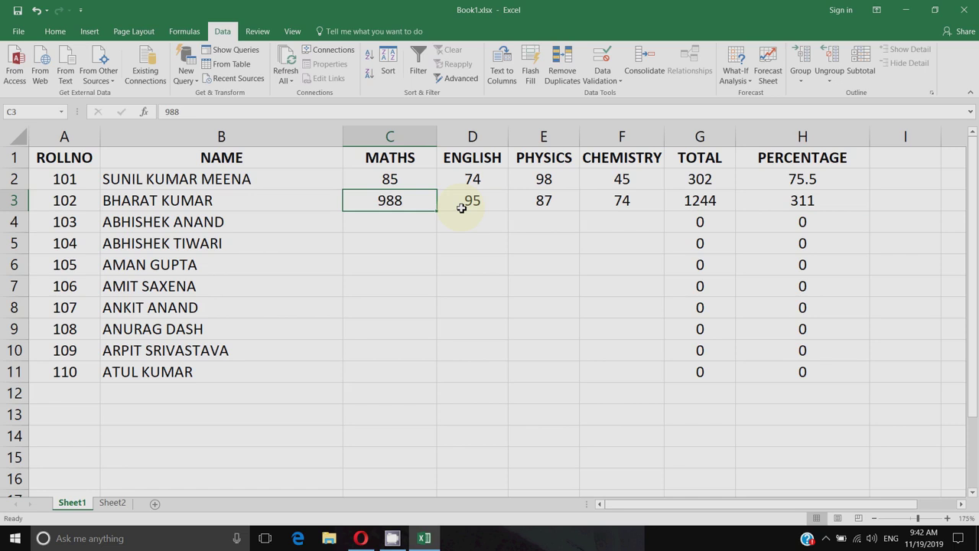
key(Down)
key(Up)
key(Down)
key(Up)
Clear the sample marks from the subject cells C2:F4
click(450, 242)
drag(389, 178, 609, 217)
key(Delete)
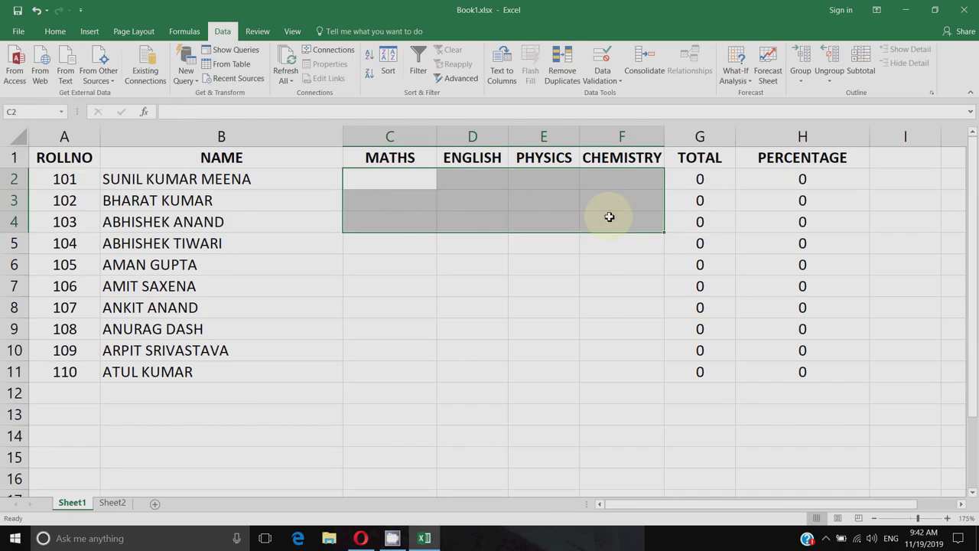
Open the Data Validation settings for all the subject mark cells, C2:F11
click(499, 294)
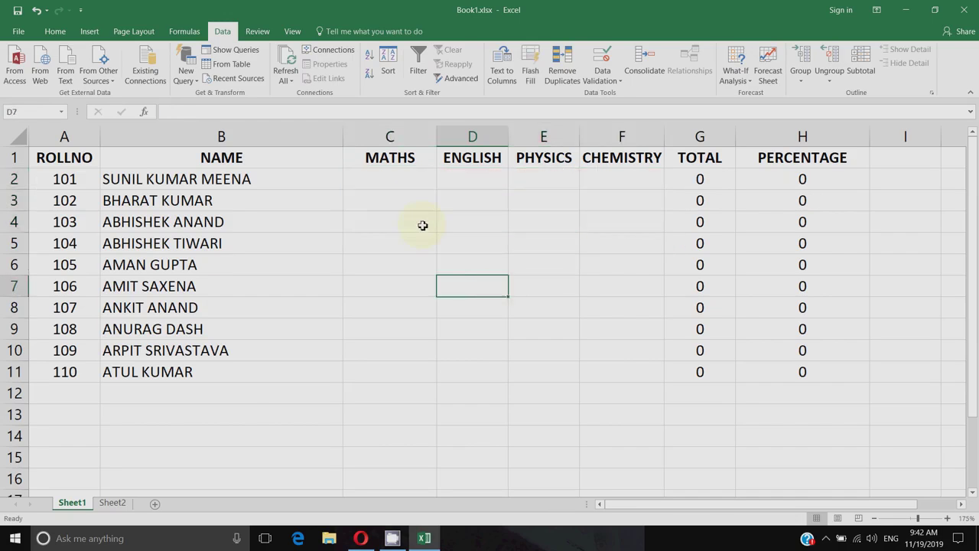
drag(380, 185, 609, 378)
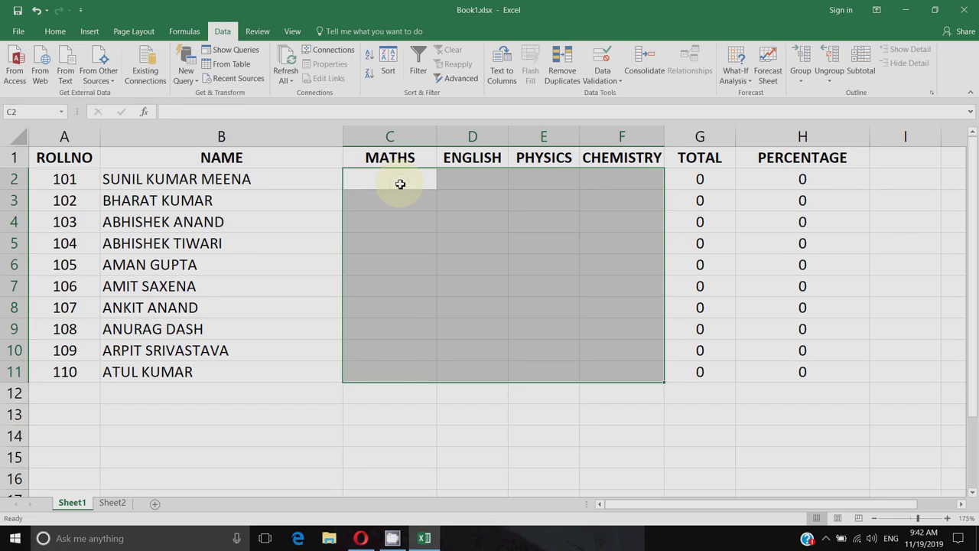
drag(400, 183, 377, 380)
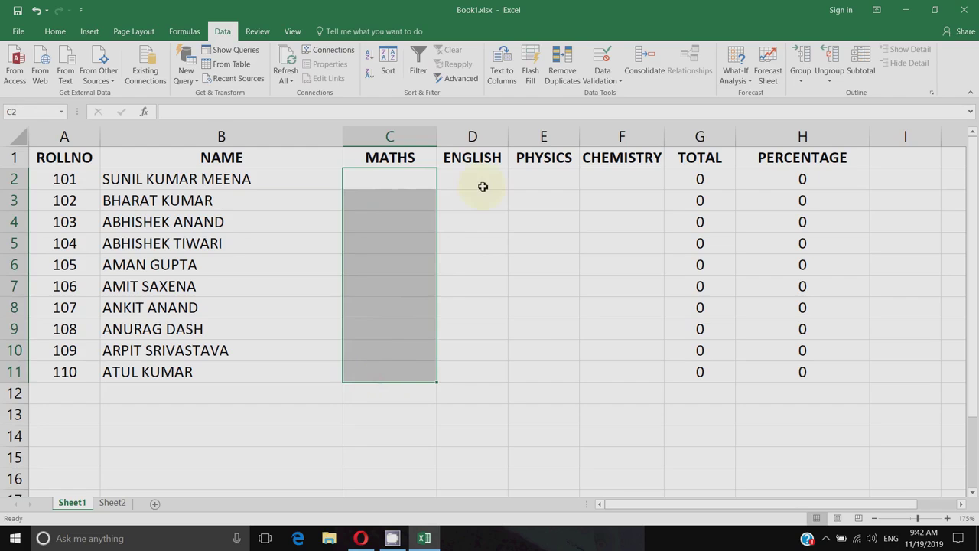
click(458, 249)
drag(390, 181, 601, 383)
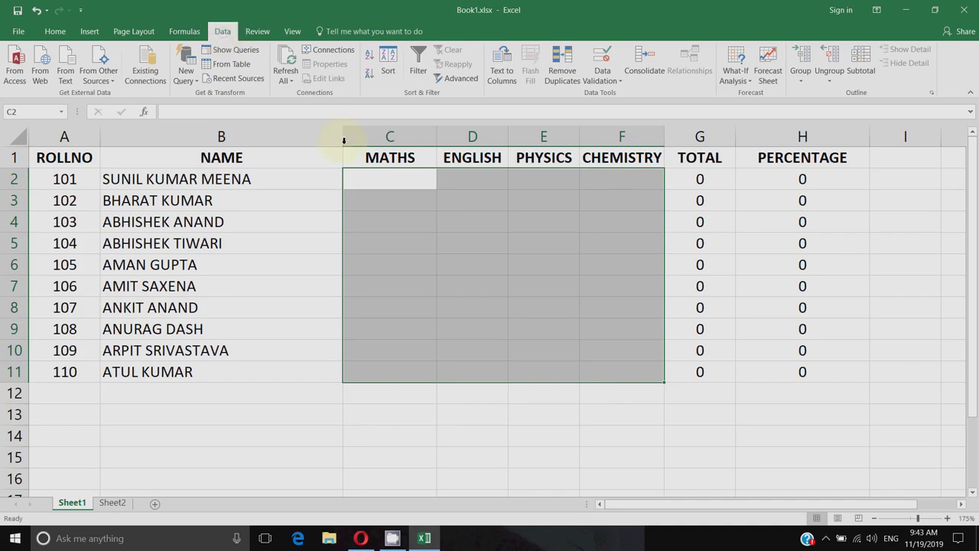
click(621, 85)
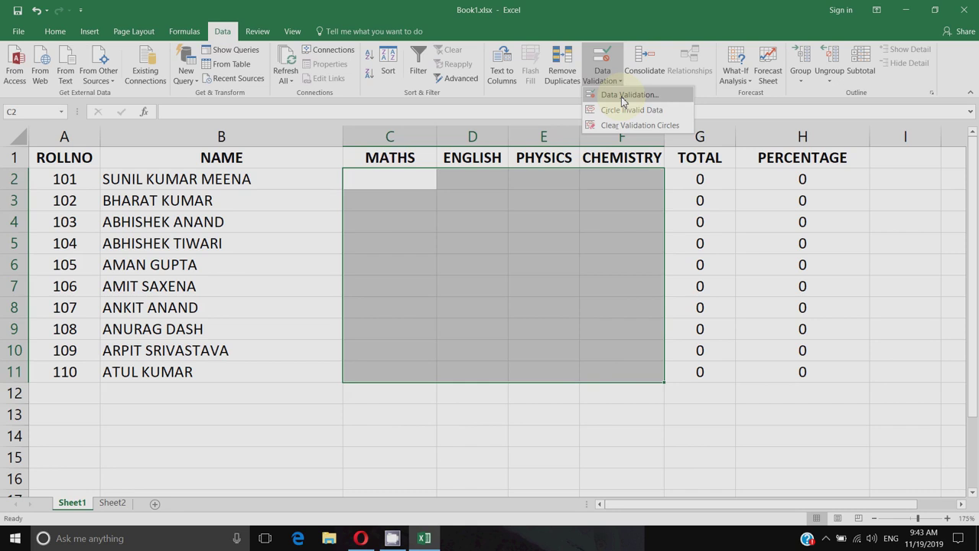
click(621, 95)
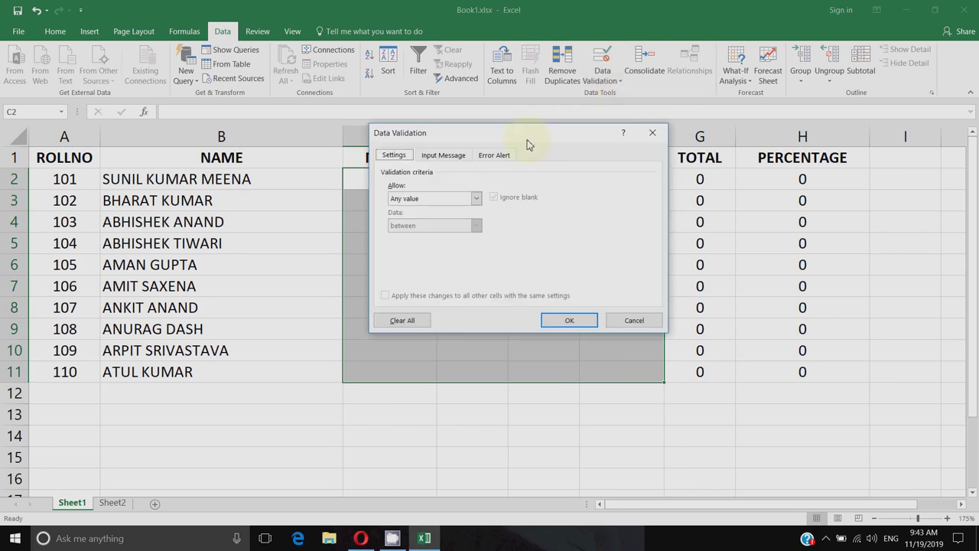
drag(528, 144, 624, 98)
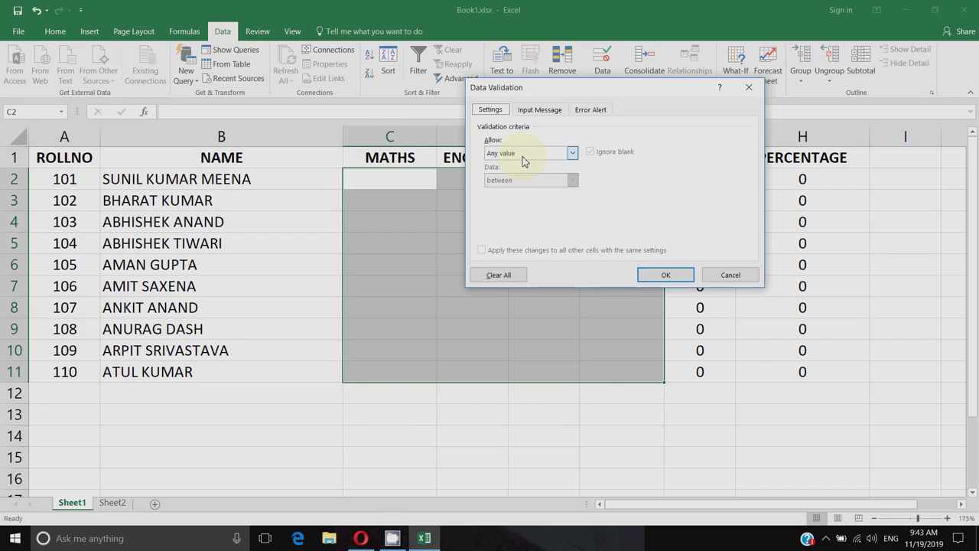
Restrict the selected mark cells to whole numbers between a minimum of 0 and a maximum of 100
click(525, 157)
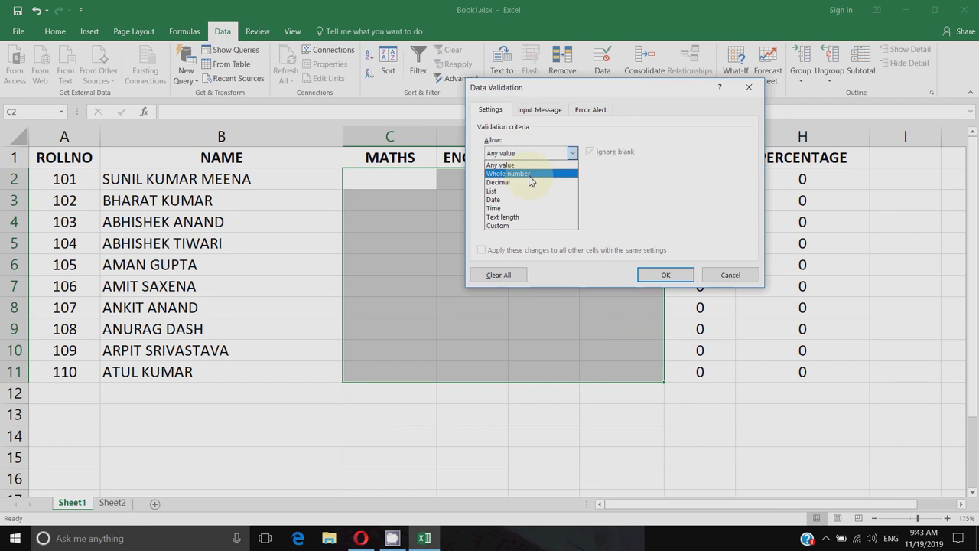
click(528, 175)
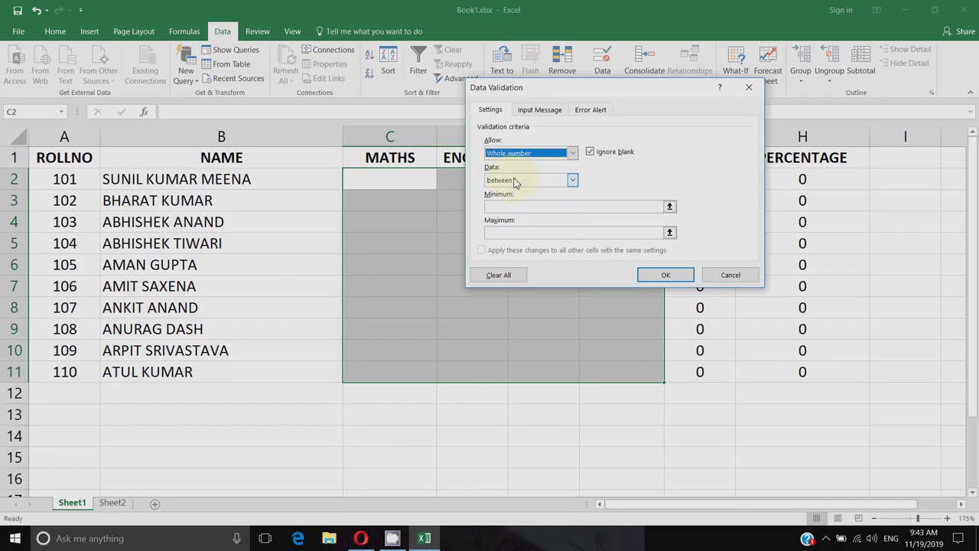
click(523, 188)
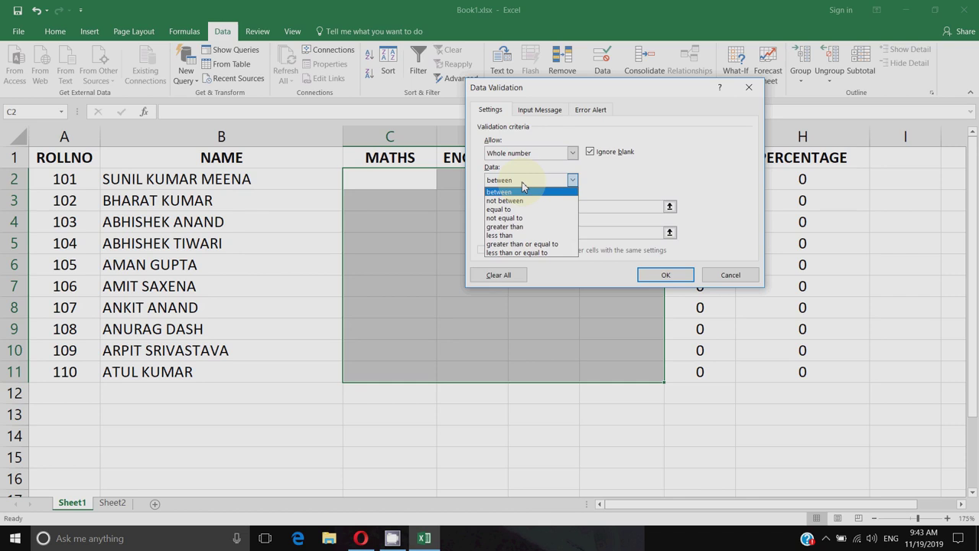
click(523, 185)
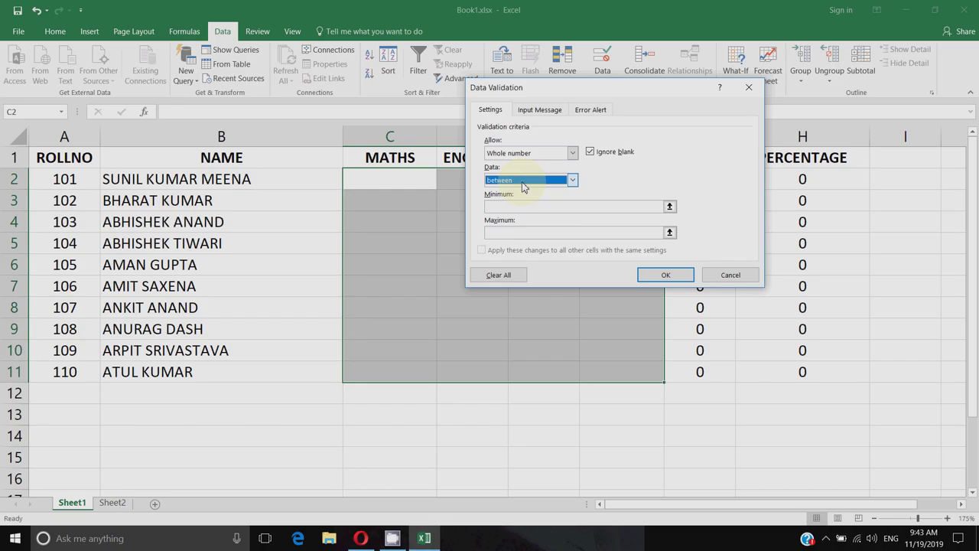
click(518, 207)
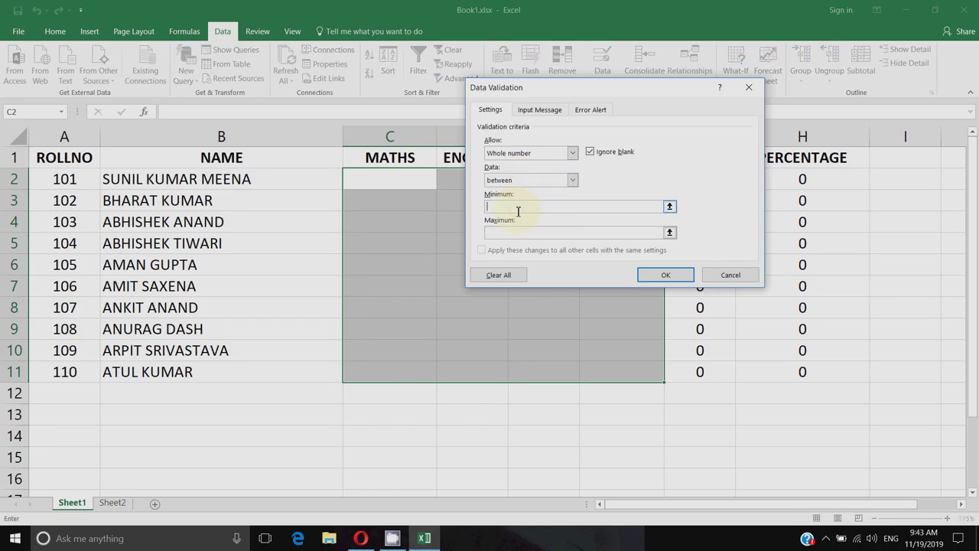
text(0)
click(507, 234)
text(100)
click(664, 281)
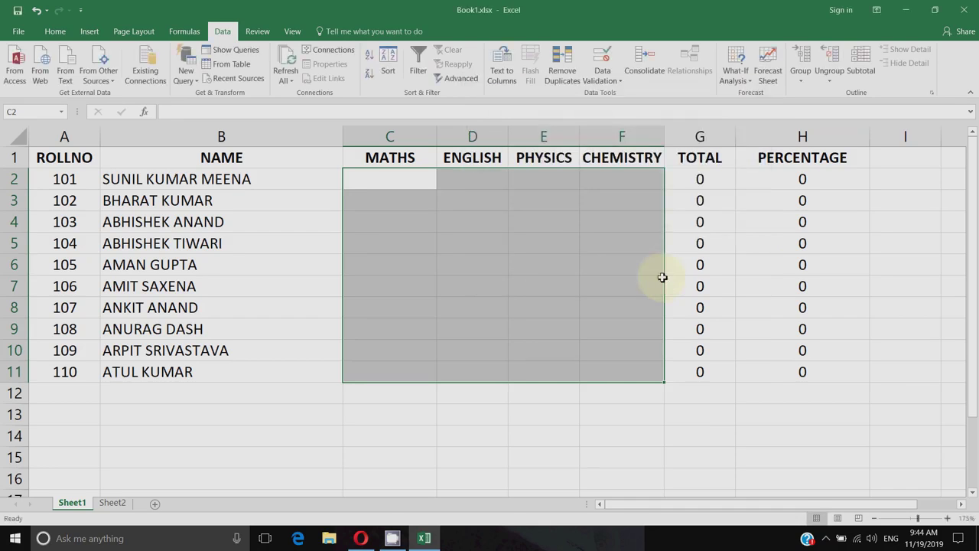
Enter a Maths mark of 85 for the first student in C2
click(412, 184)
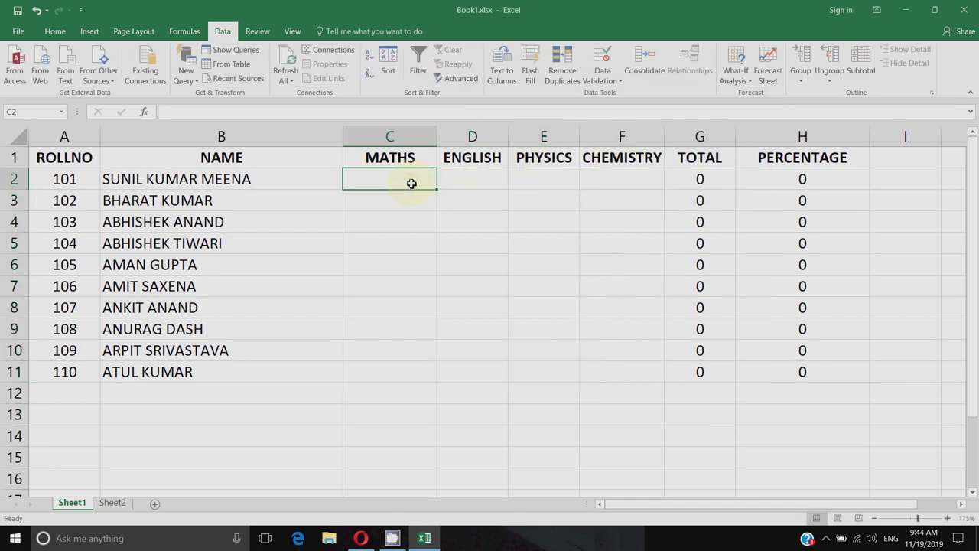
text(85)
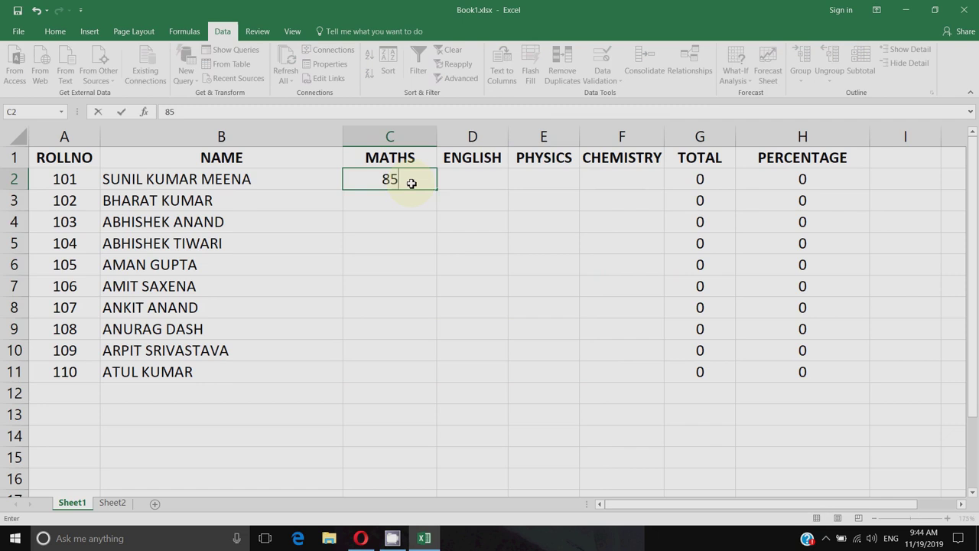
key(Tab)
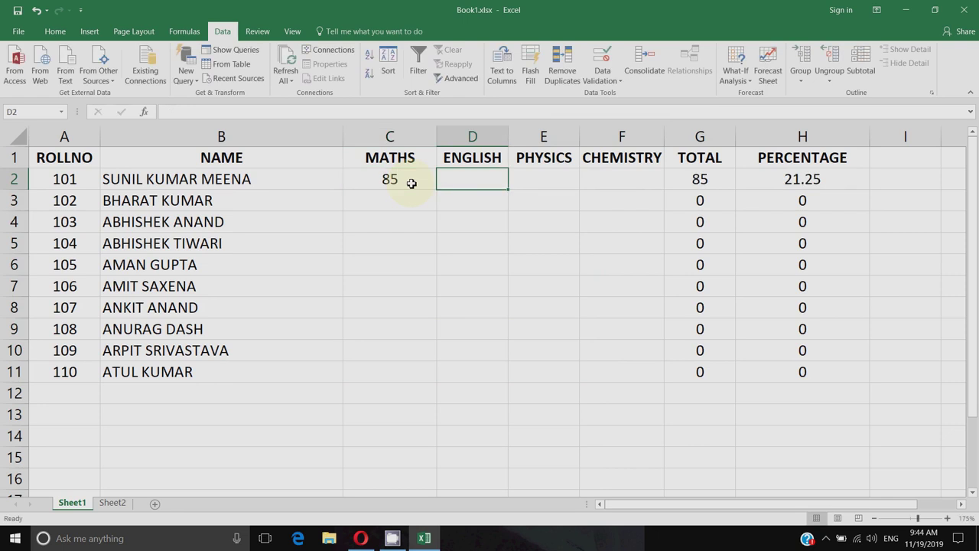
Try to enter an out-of-range English mark of 854 in D2, retry it once, and discard the entry
text(854)
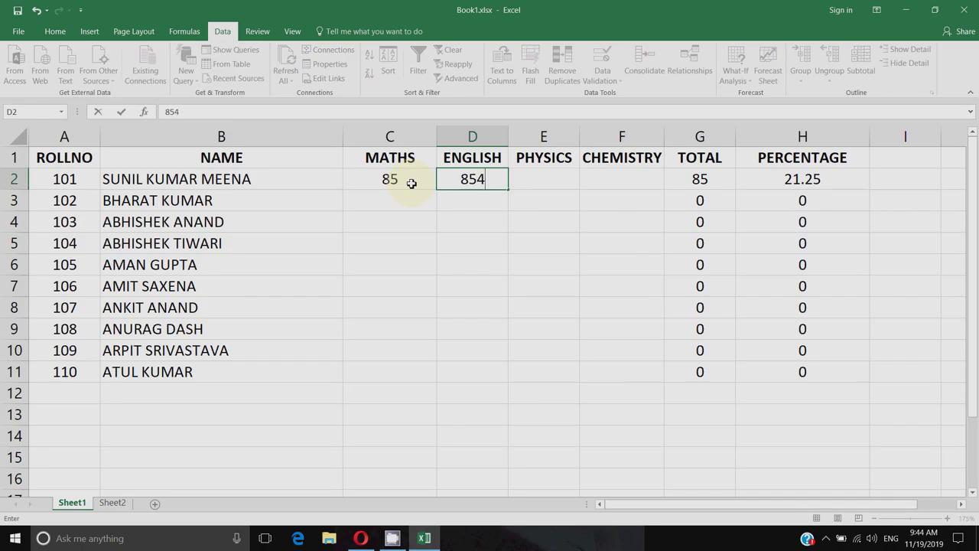
key(Tab)
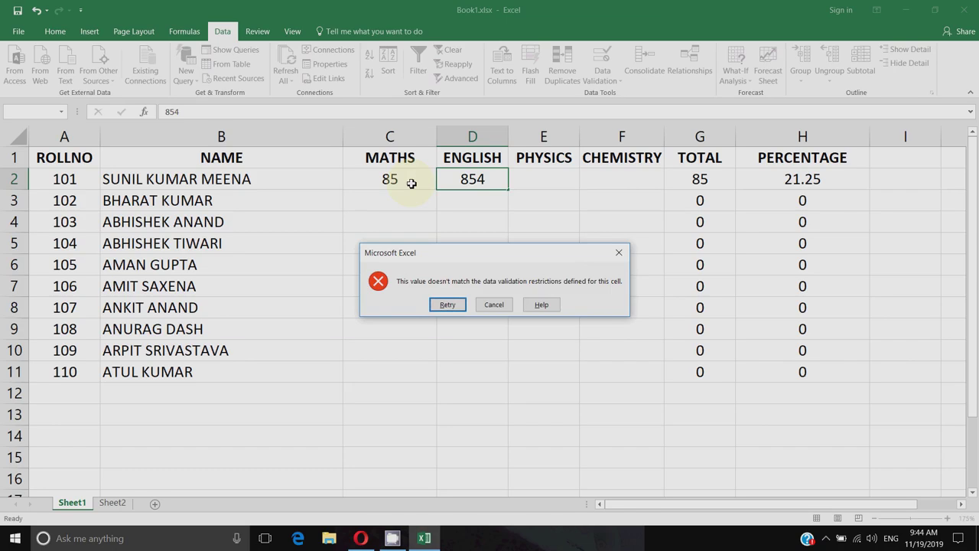
key(Return)
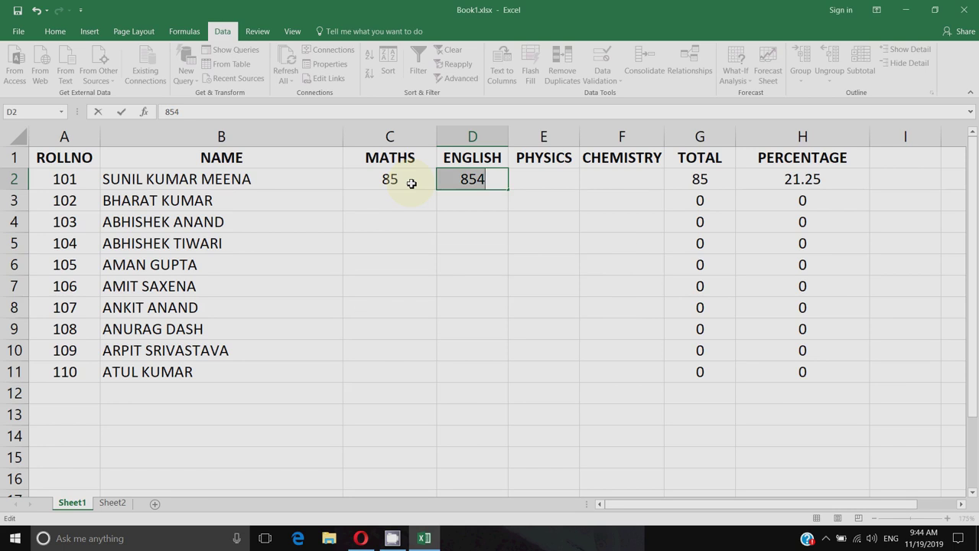
key(Return)
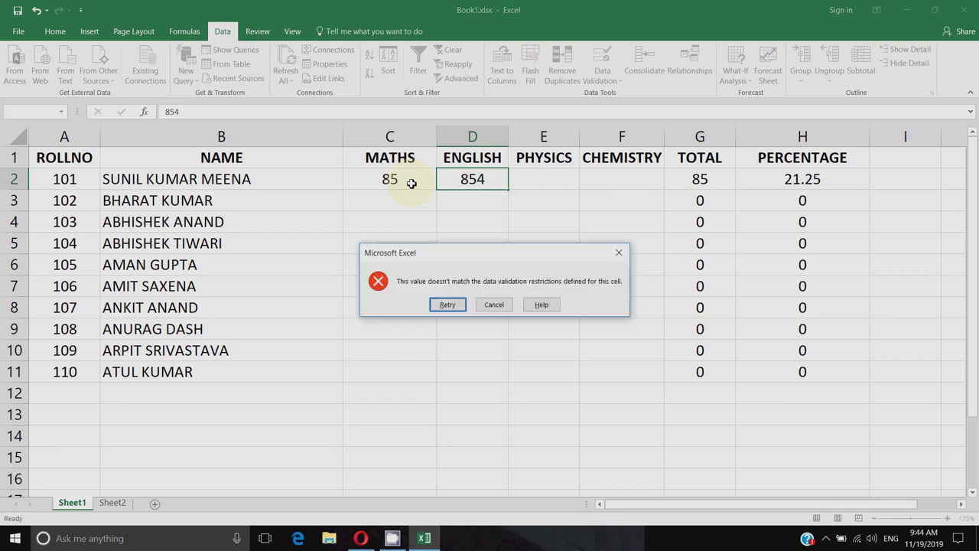
key(Tab)
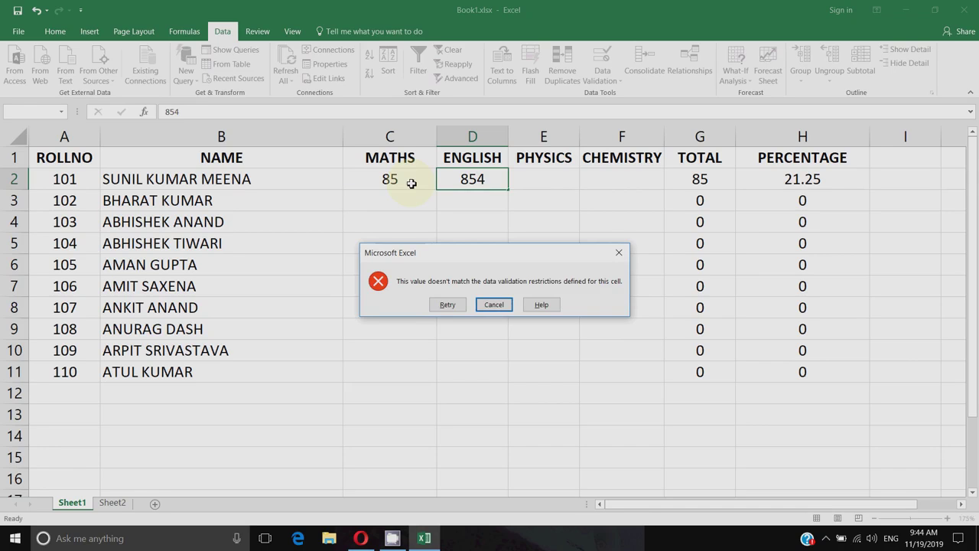
key(Return)
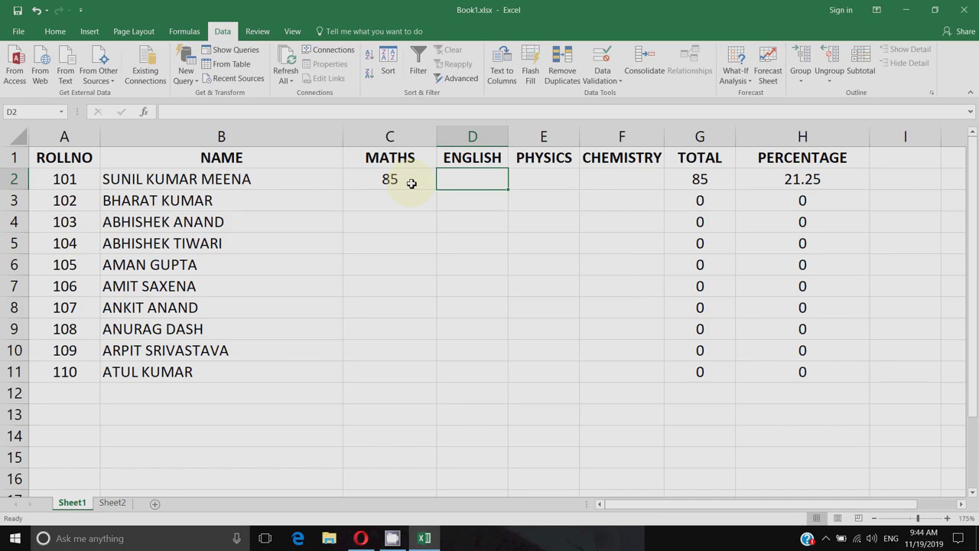
Fill in the first student's remaining marks in row 2: English 86, Physics 74 and Chemistry 73
text(86)
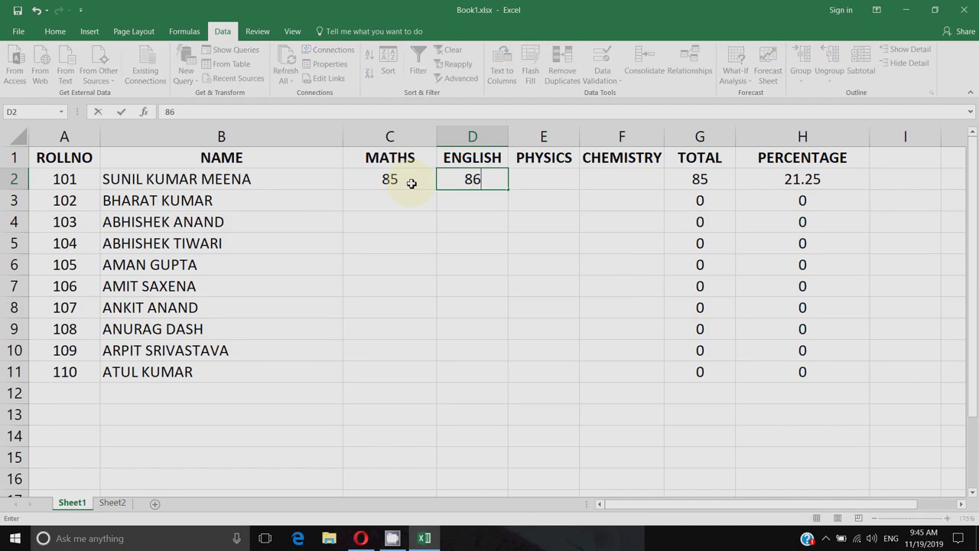
key(Tab)
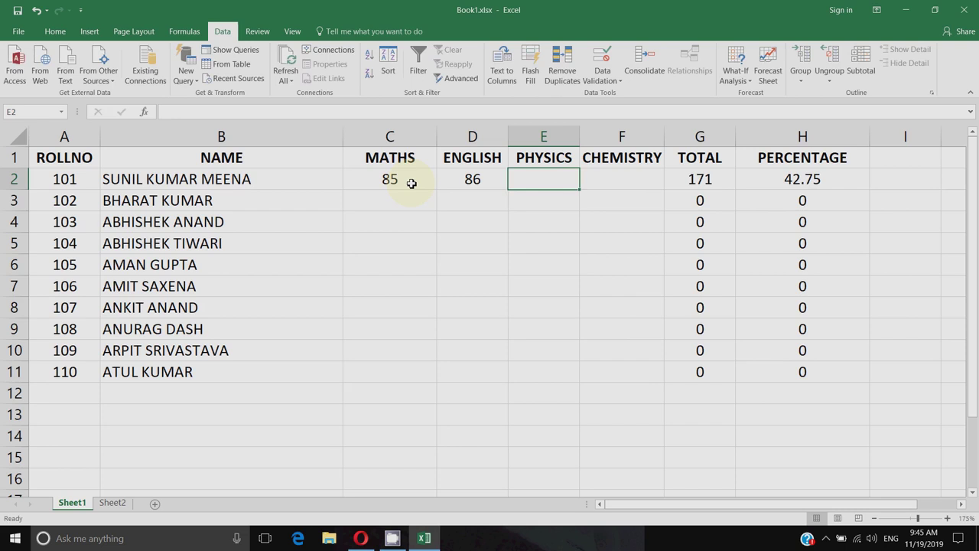
text(74)
key(Return)
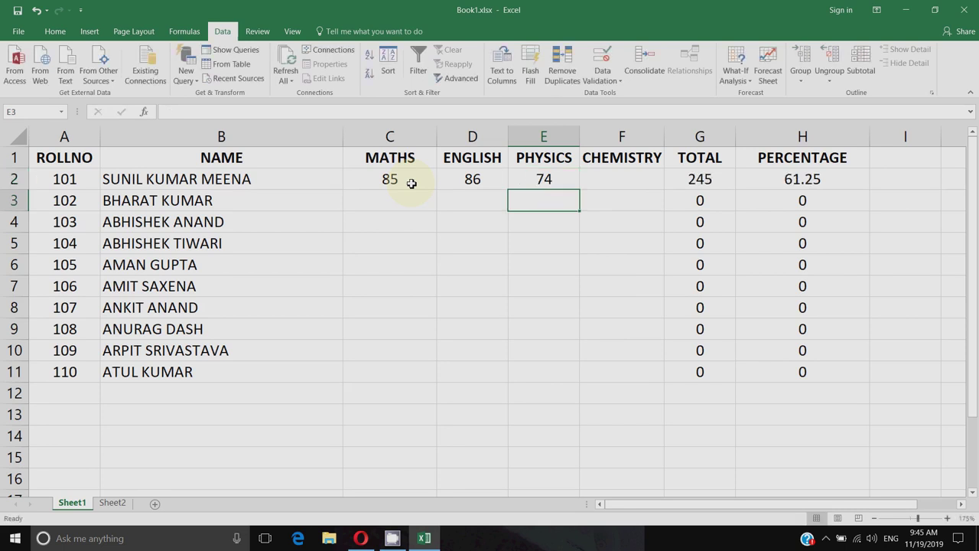
key(Right)
key(Up)
text(74)
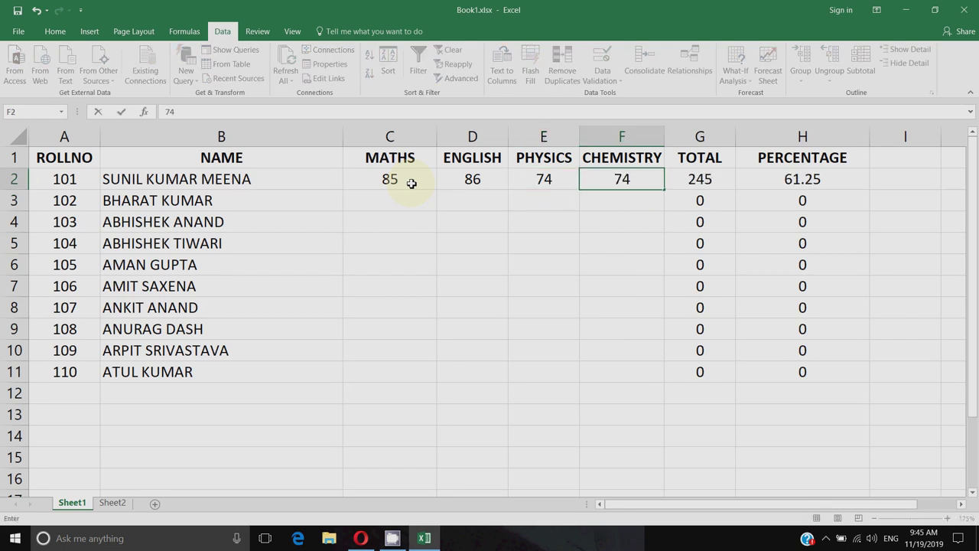
key(BackSpace)
text(3)
key(Return)
Try the out-of-range Maths marks 958 and 985 for the second student in C3, discarding each entry
key(Left)
key(Left)
key(Left)
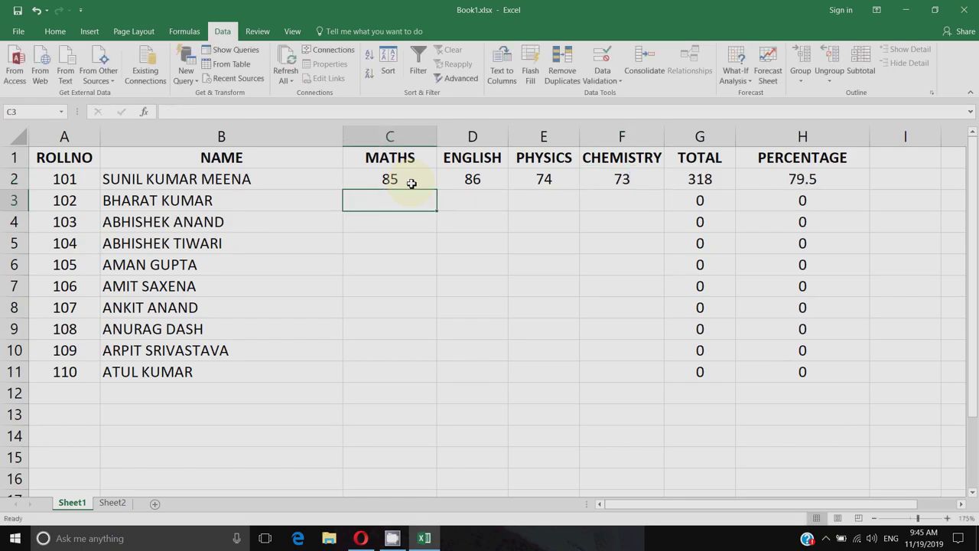
text(958)
key(Return)
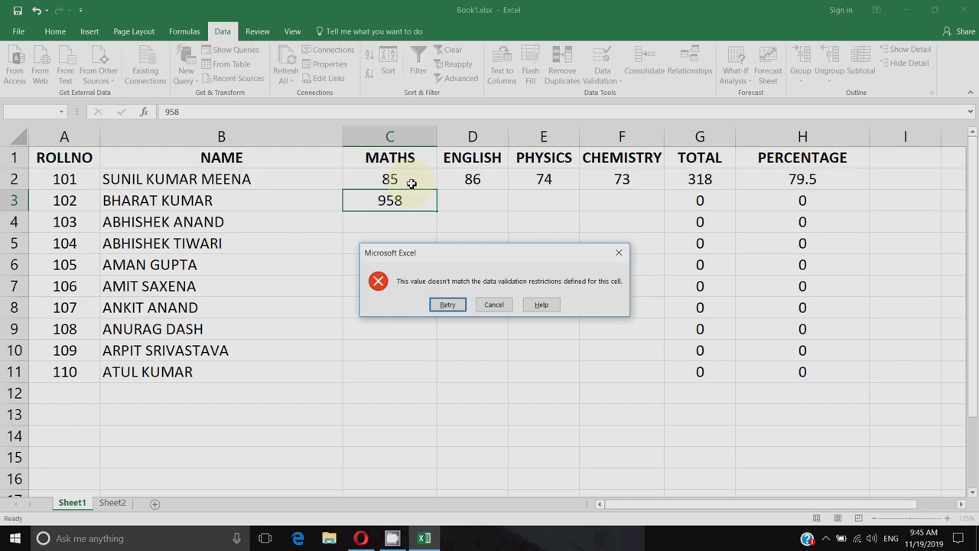
key(Return)
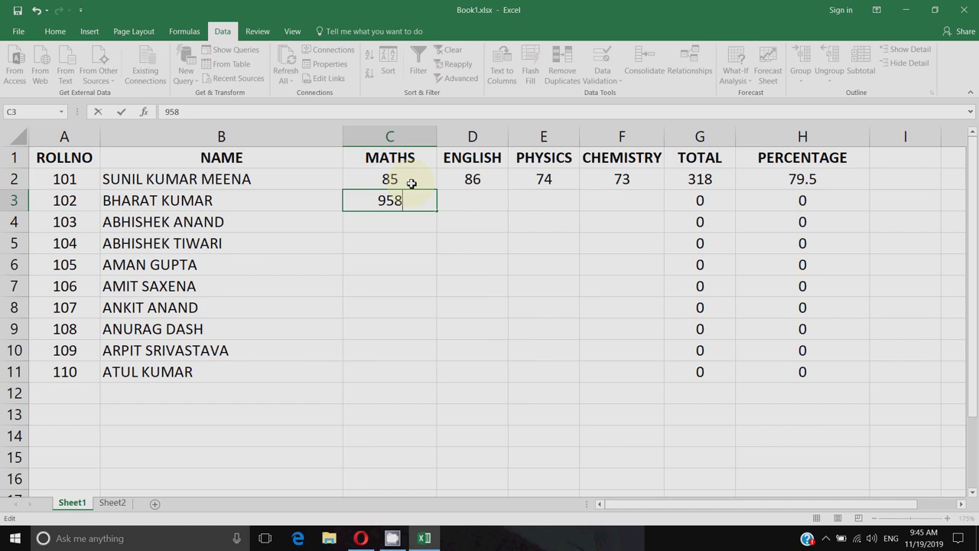
key(Escape)
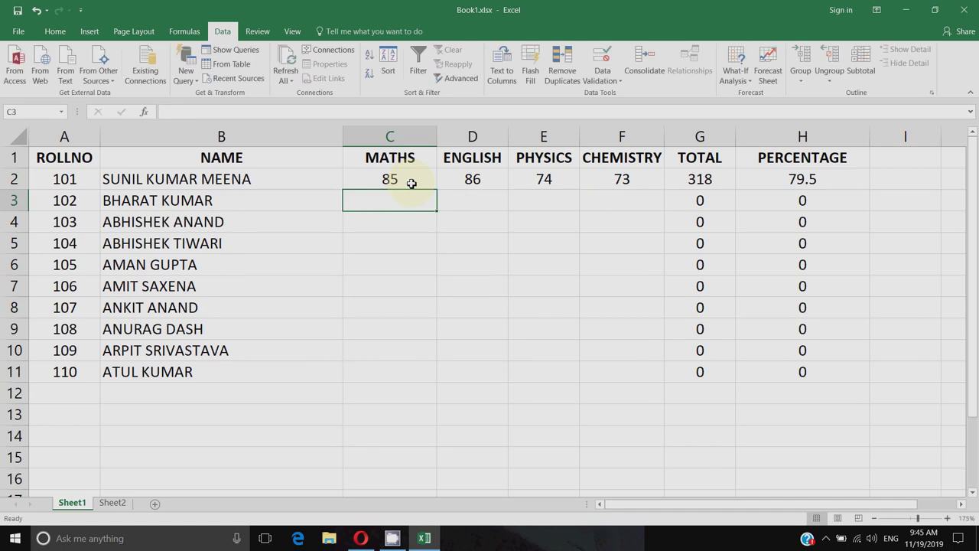
text(985)
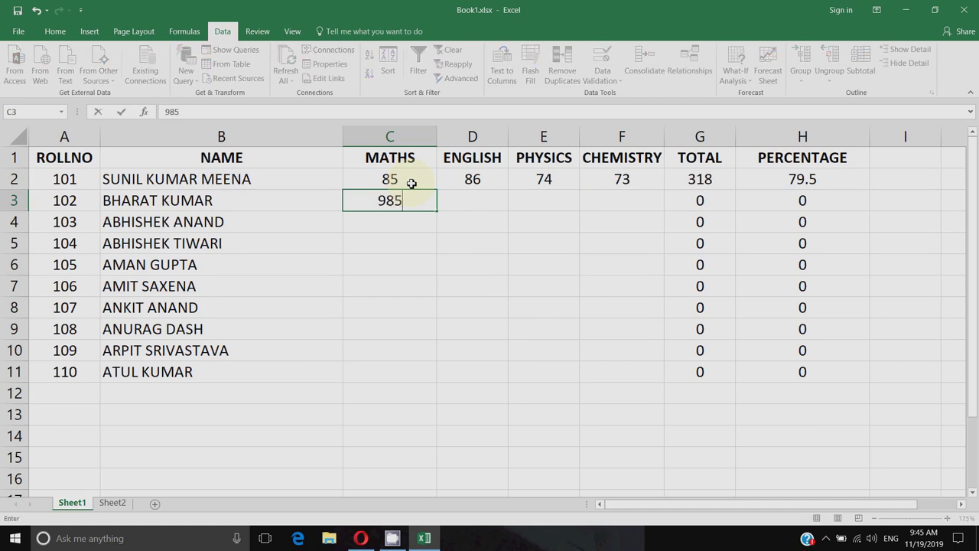
key(Return)
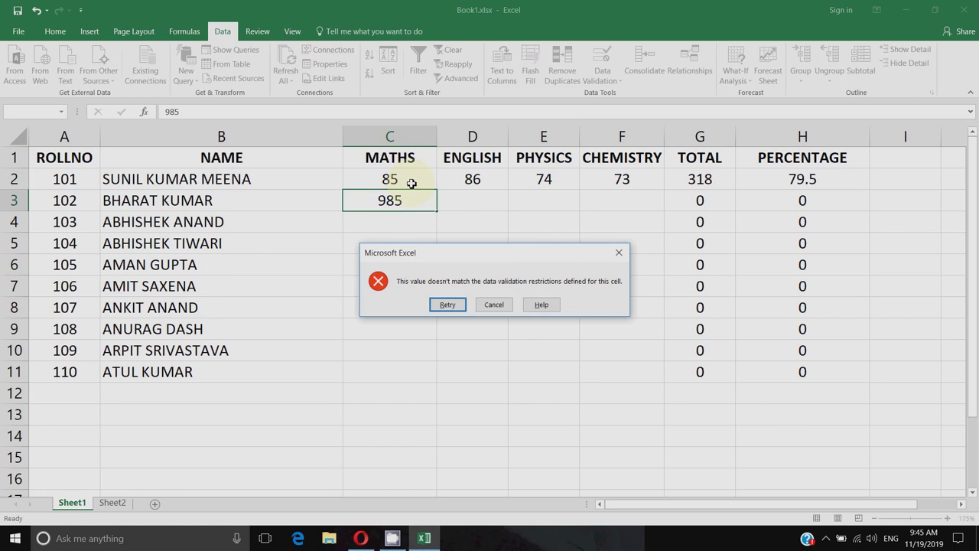
key(Escape)
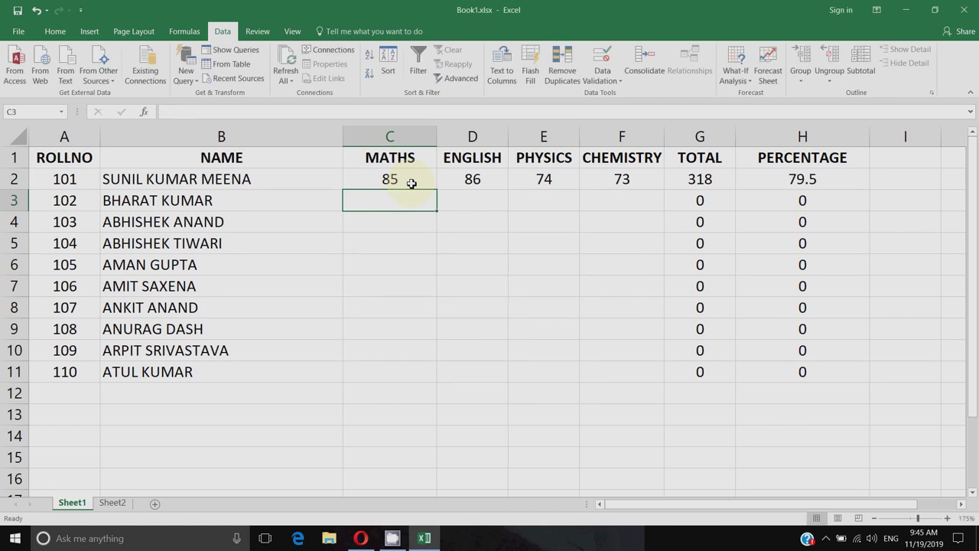
Open the error alert settings of the data validation for C2:F11, try the Warning and Information styles, and return to Stop
drag(384, 179, 594, 376)
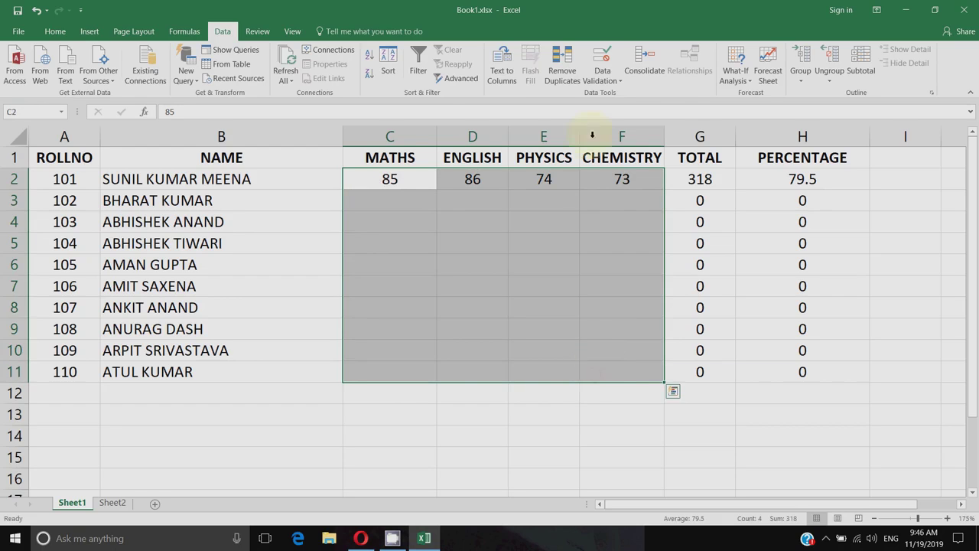
click(602, 80)
click(615, 94)
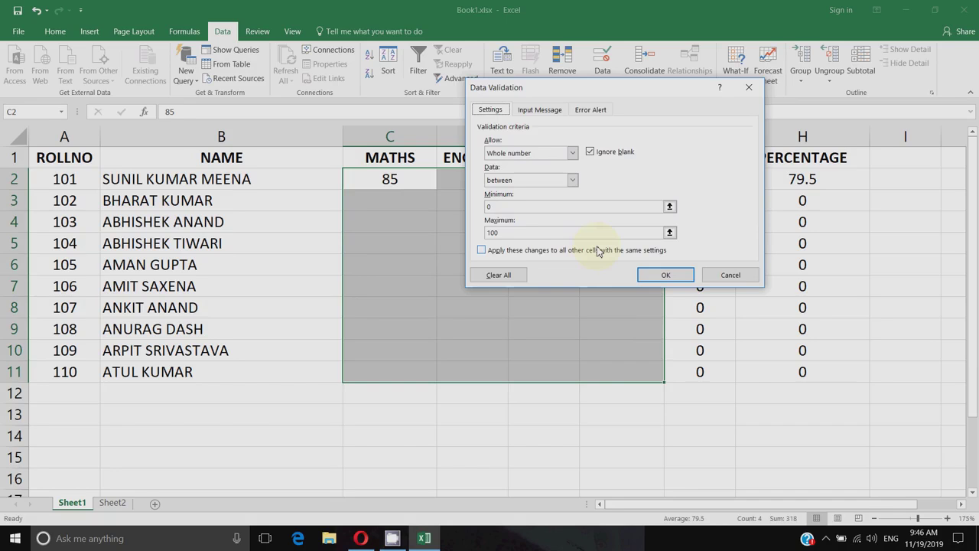
click(590, 117)
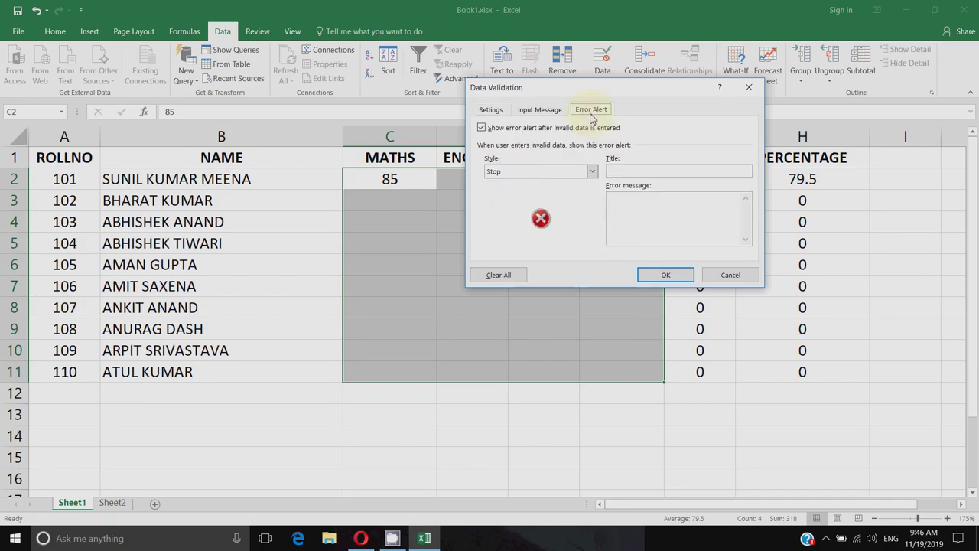
click(527, 179)
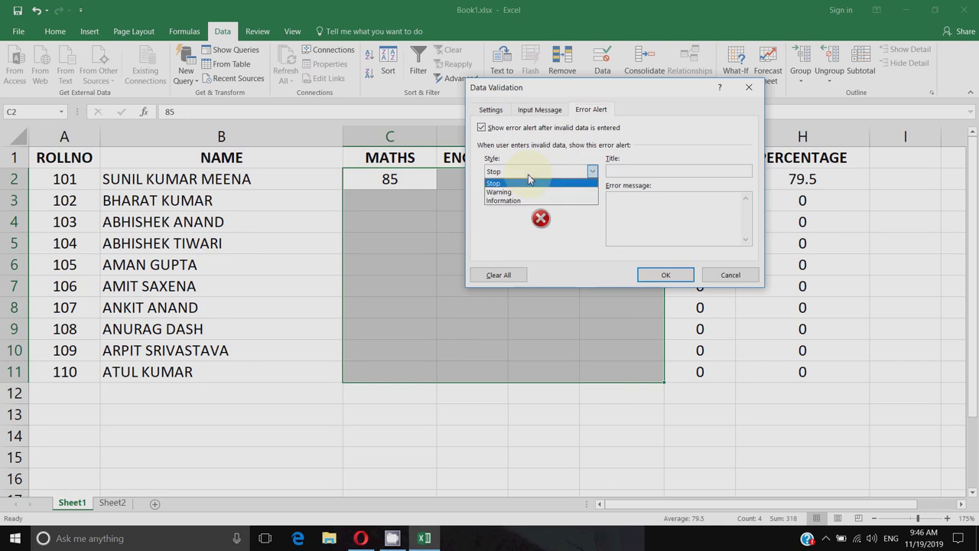
click(527, 192)
click(592, 172)
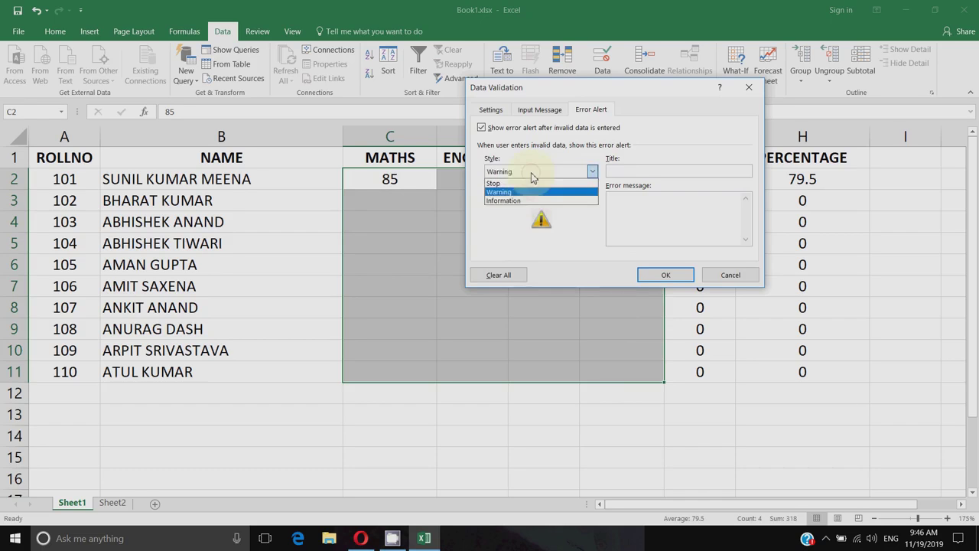
click(523, 208)
click(591, 171)
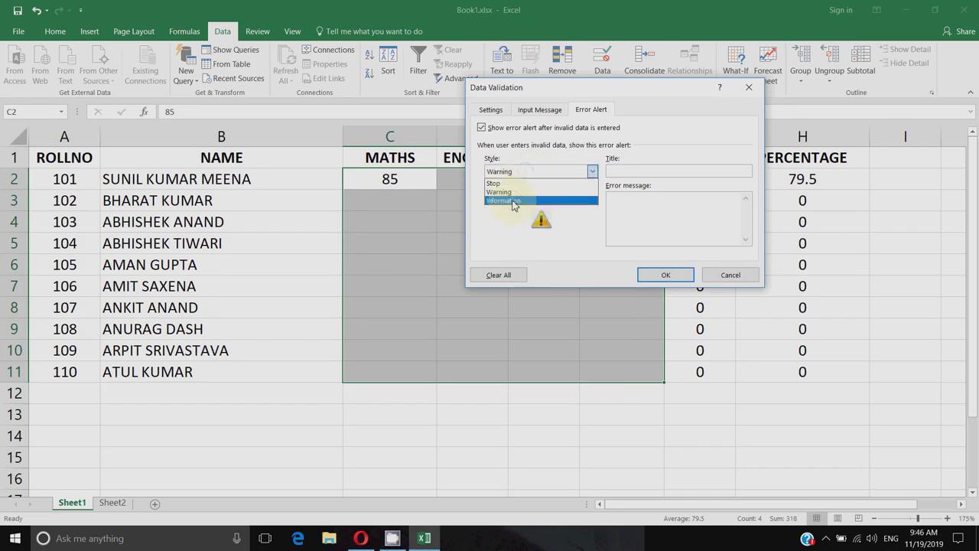
click(513, 203)
click(592, 171)
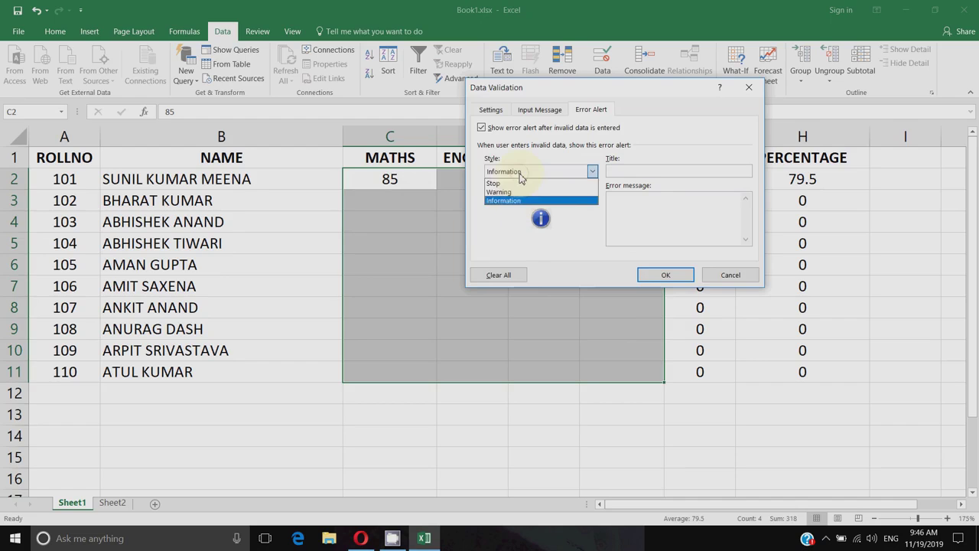
click(513, 181)
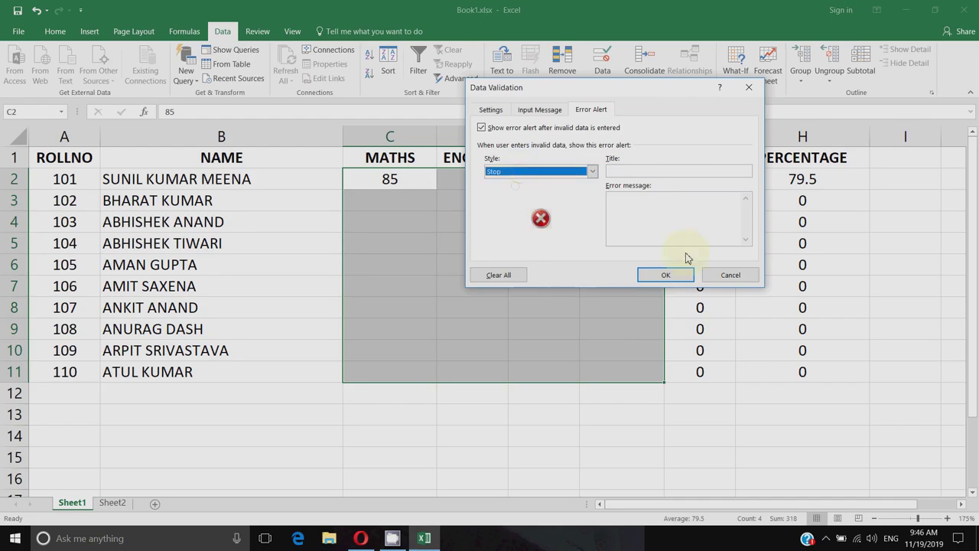
Give the error alert the title "error" and the message "accept number between 0 to 100"
click(639, 171)
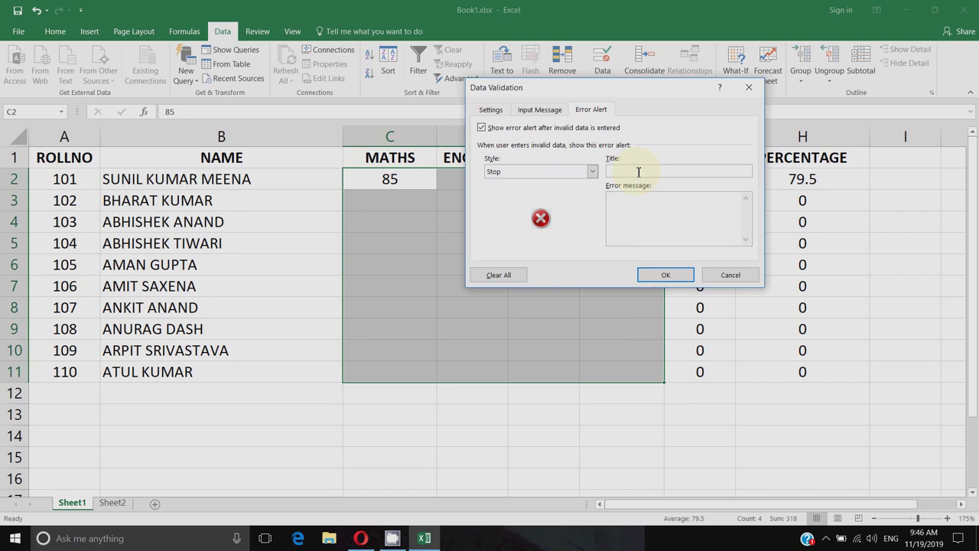
text(error)
click(648, 214)
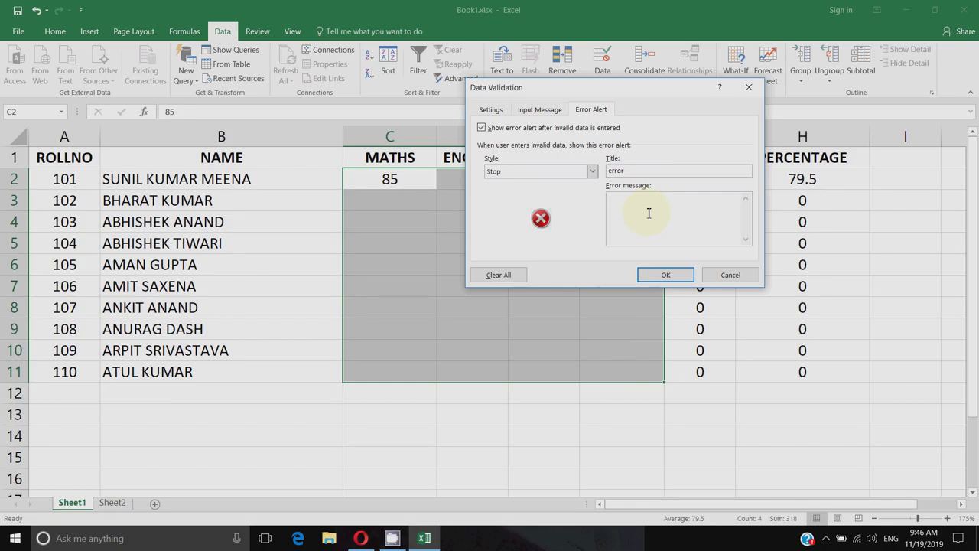
text(accept number between 0 to 100)
Add the input message "accept number between 0 to 100" without a title and apply the validation settings
click(530, 115)
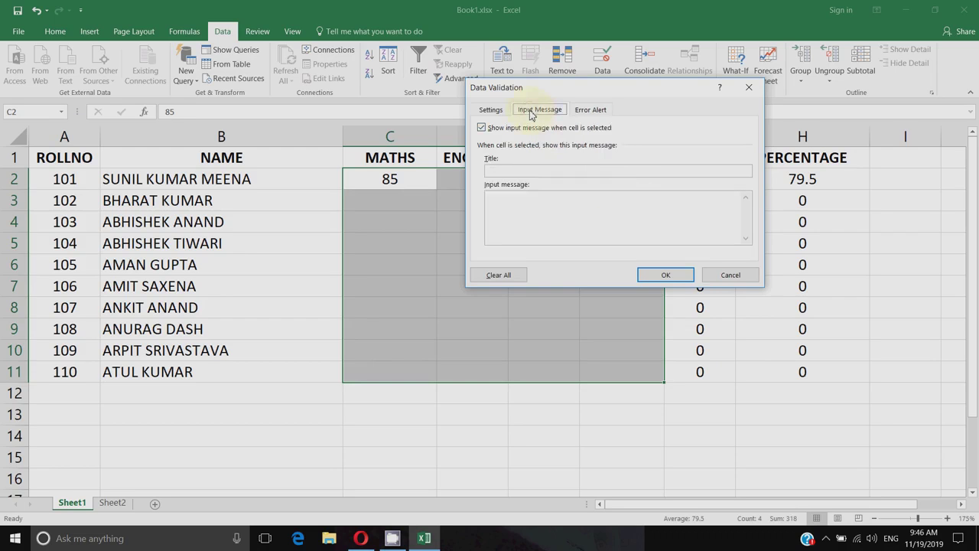
click(536, 213)
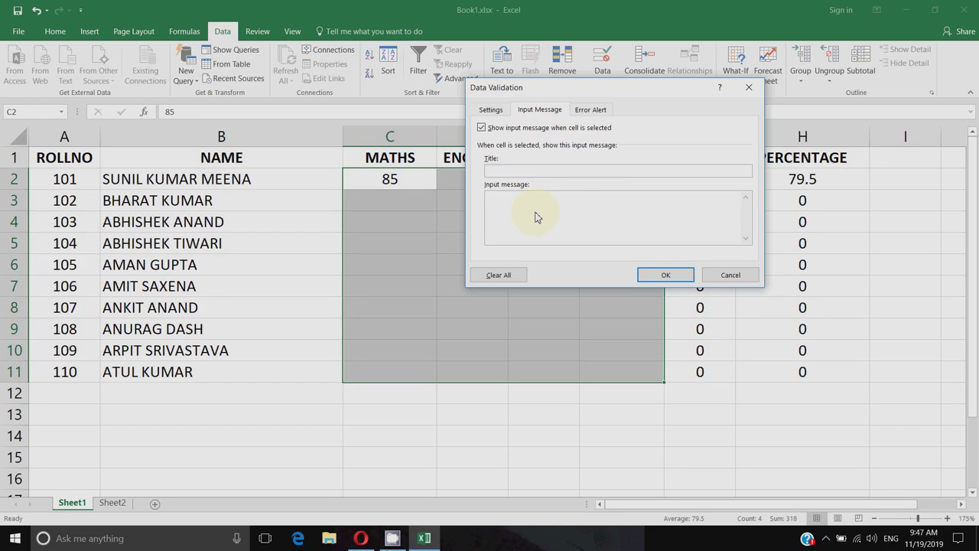
text(accept number between 0 to 100)
click(662, 277)
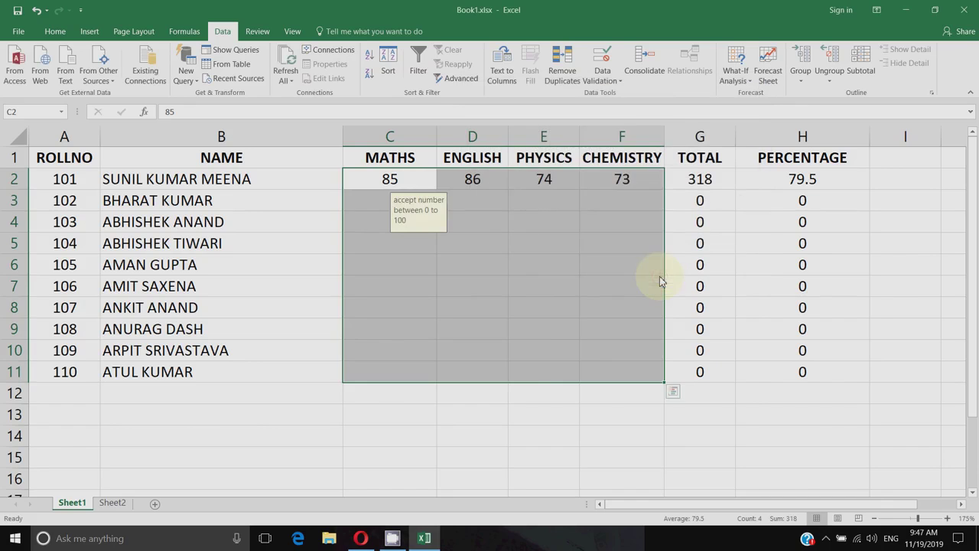
Select several empty mark cells in the Maths, English and Physics columns to check their input message
click(511, 350)
click(389, 201)
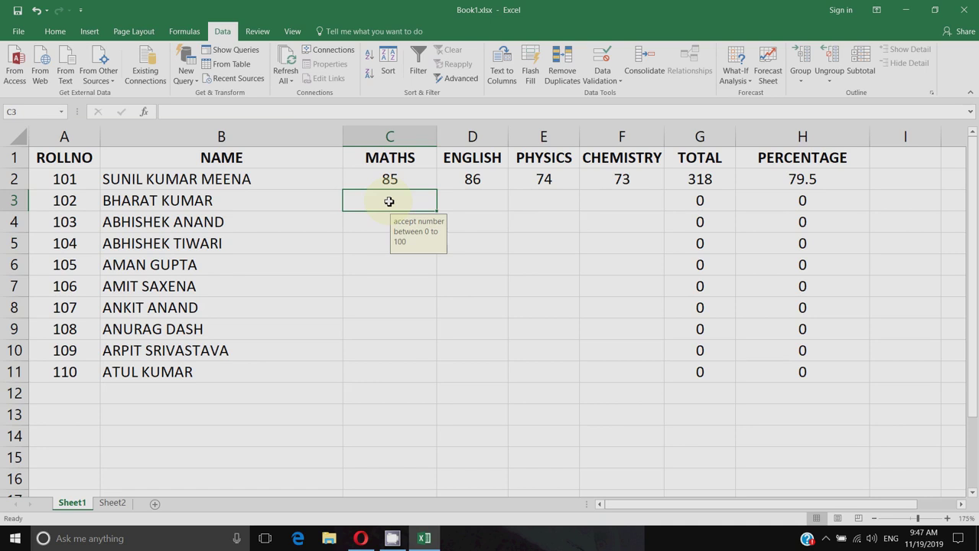
click(451, 203)
click(449, 227)
click(402, 228)
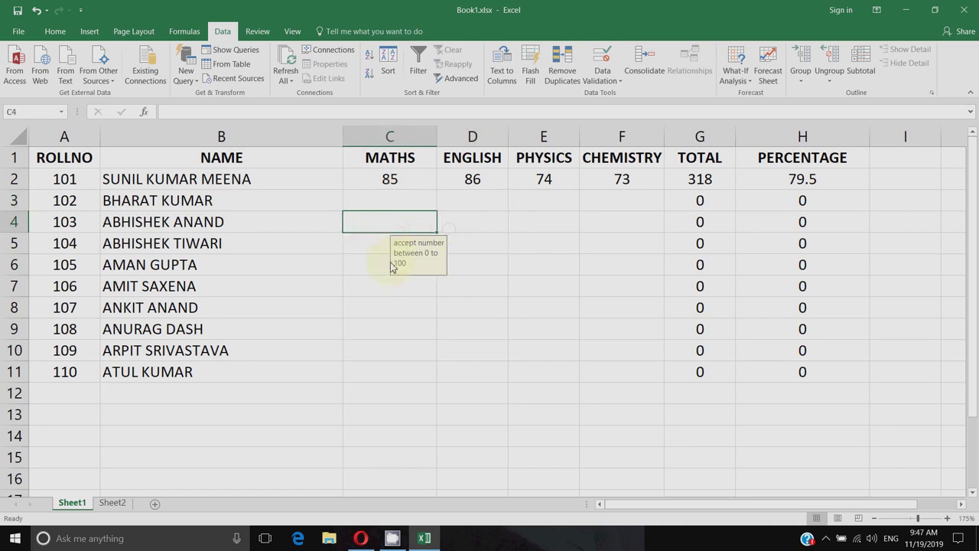
click(482, 240)
click(564, 246)
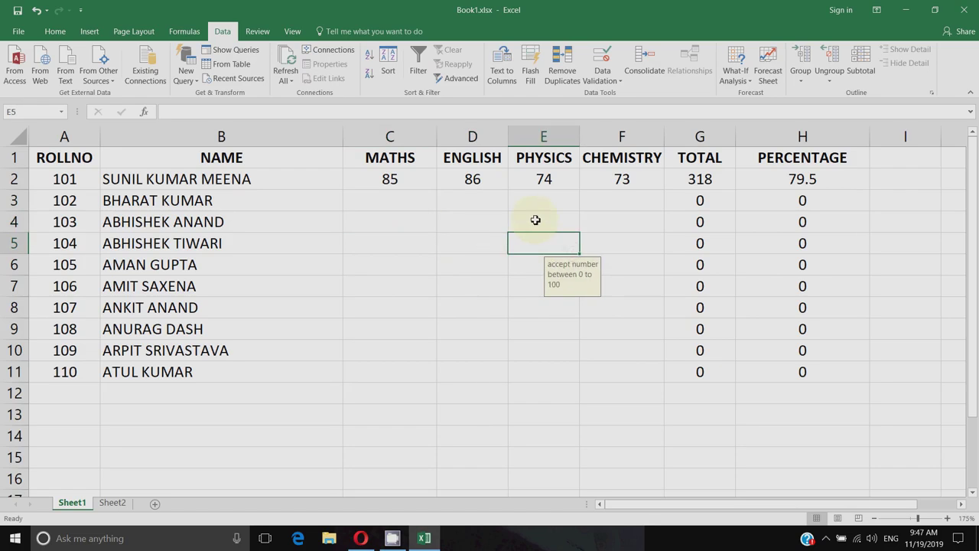
Try to enter an out-of-range Maths mark of 856 in C3 and choose to retry the entry
click(404, 204)
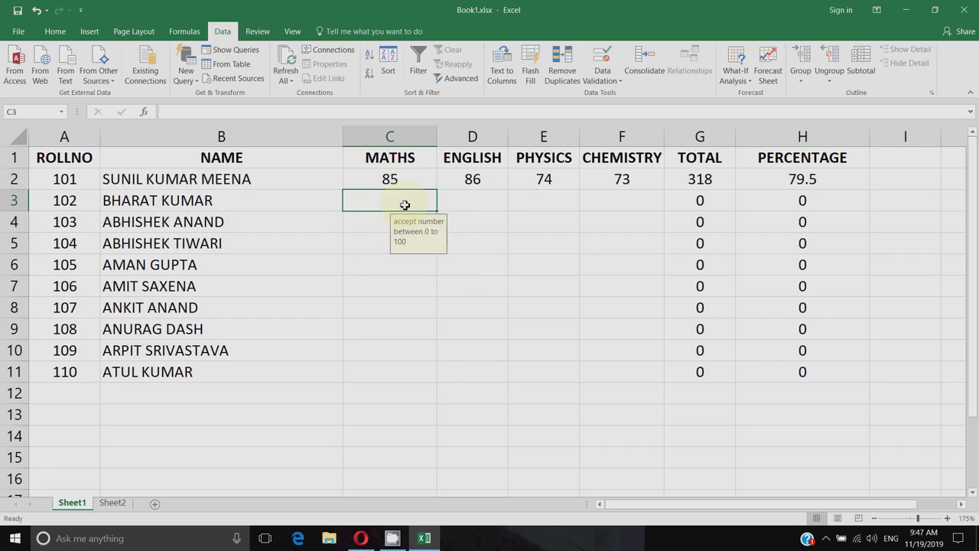
text(856)
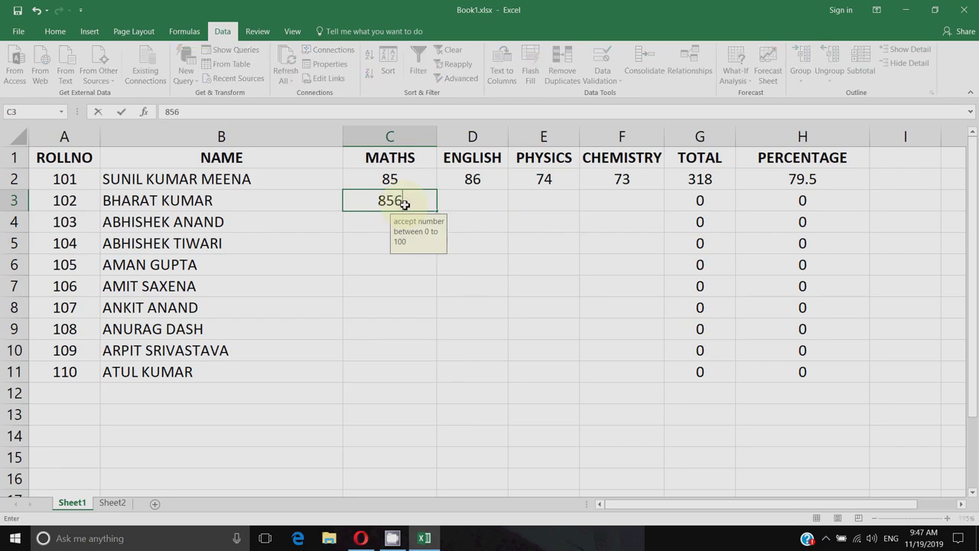
key(Return)
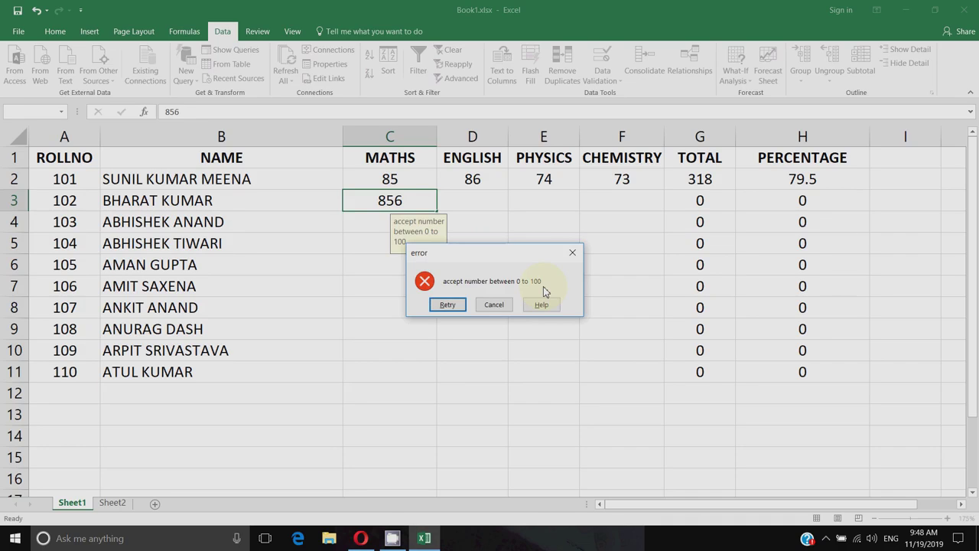
key(Return)
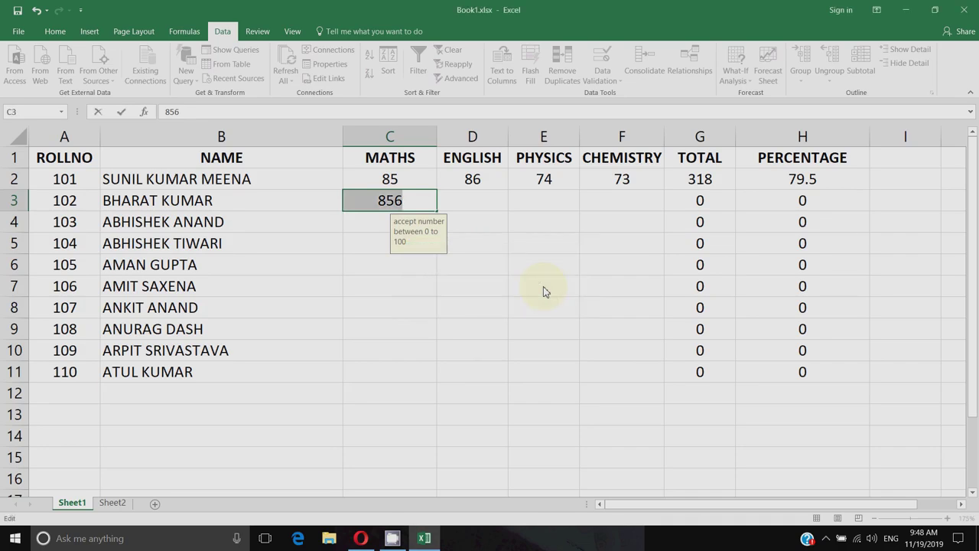
Enter the Maths marks 86, 74, 95 and 45 for the second to fifth students in C3:C6
text(86)
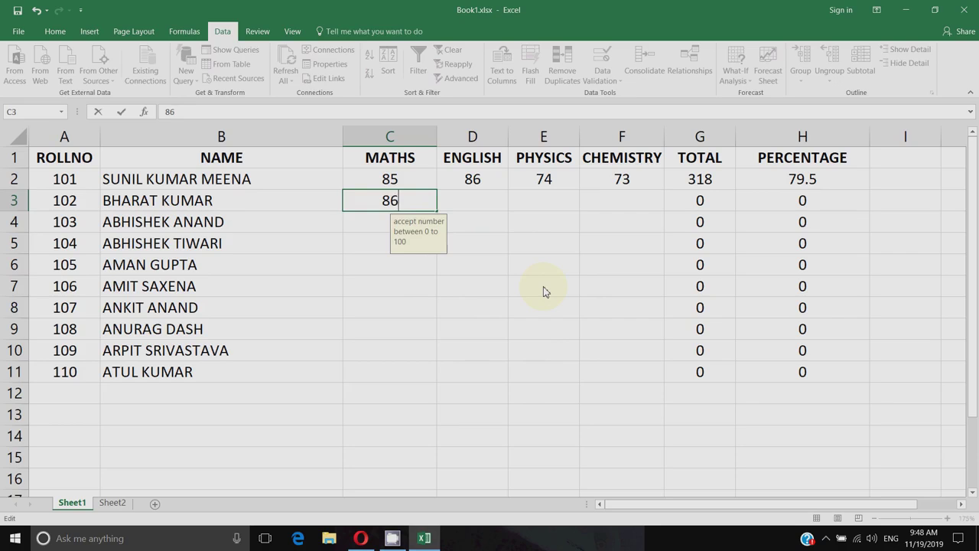
key(ctrl+Return)
key(Return)
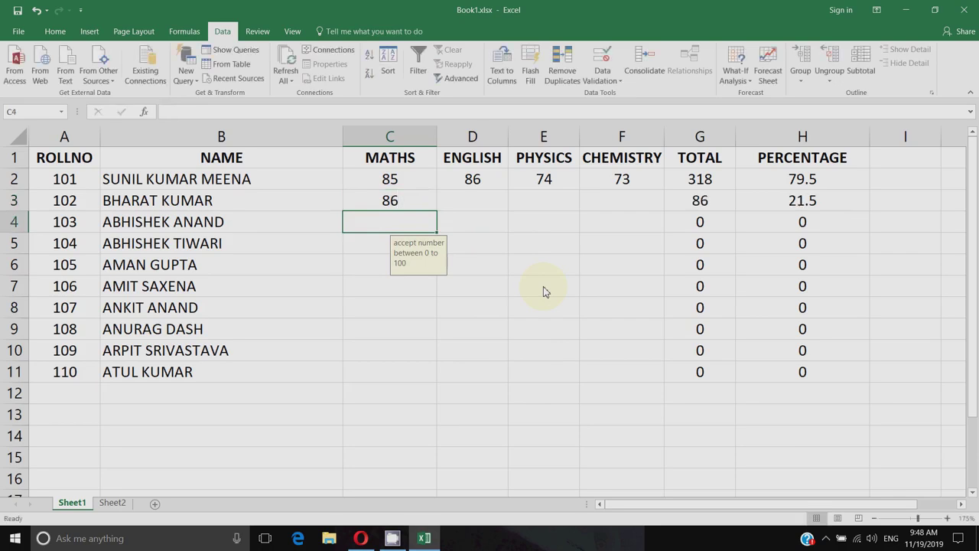
text(745)
key(BackSpace)
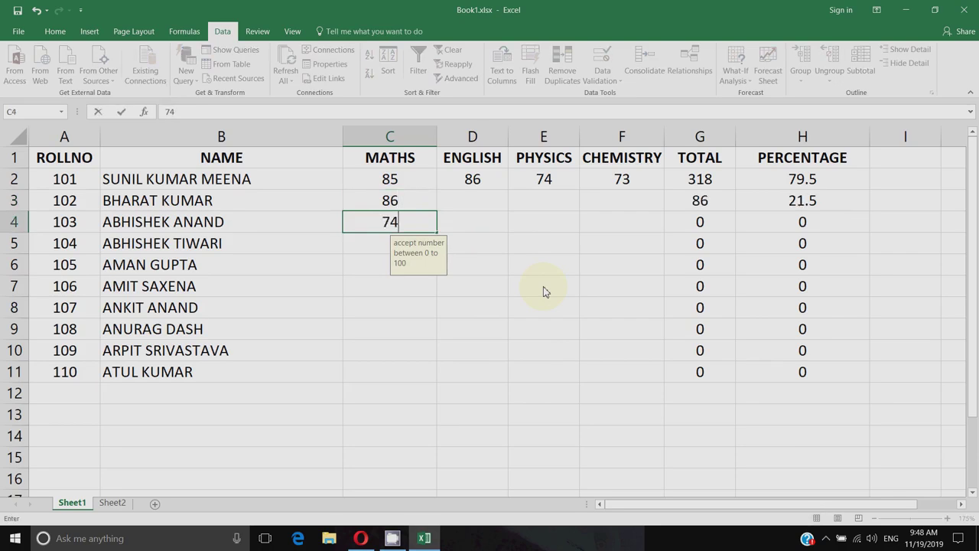
key(Return)
text(9)
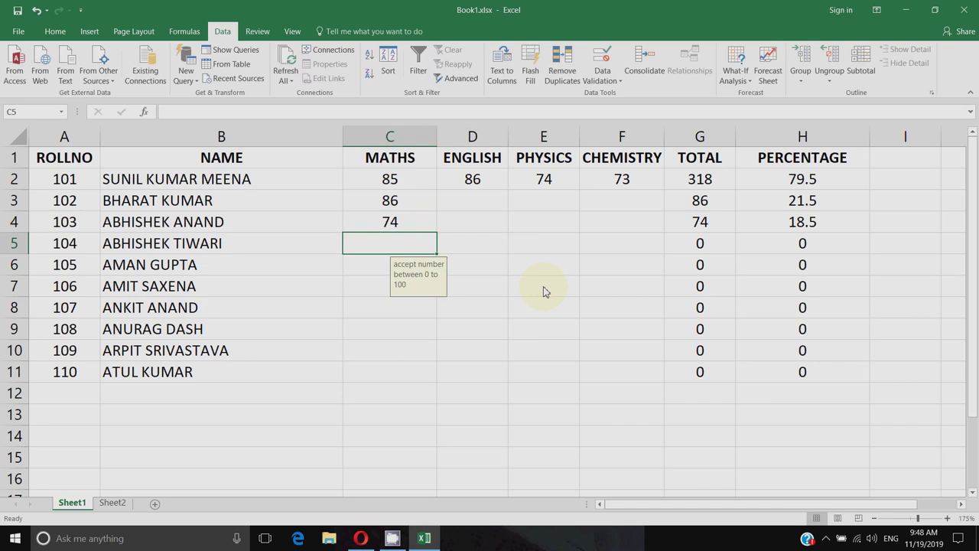
text(5)
key(Return)
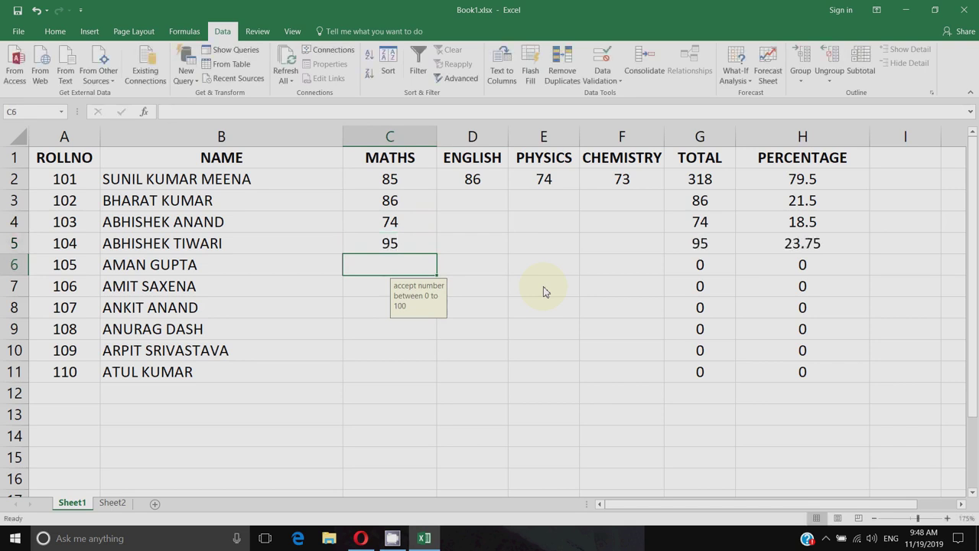
text(45)
key(Return)
Clear all data validation settings from the mark cells C2:F11
key(Right)
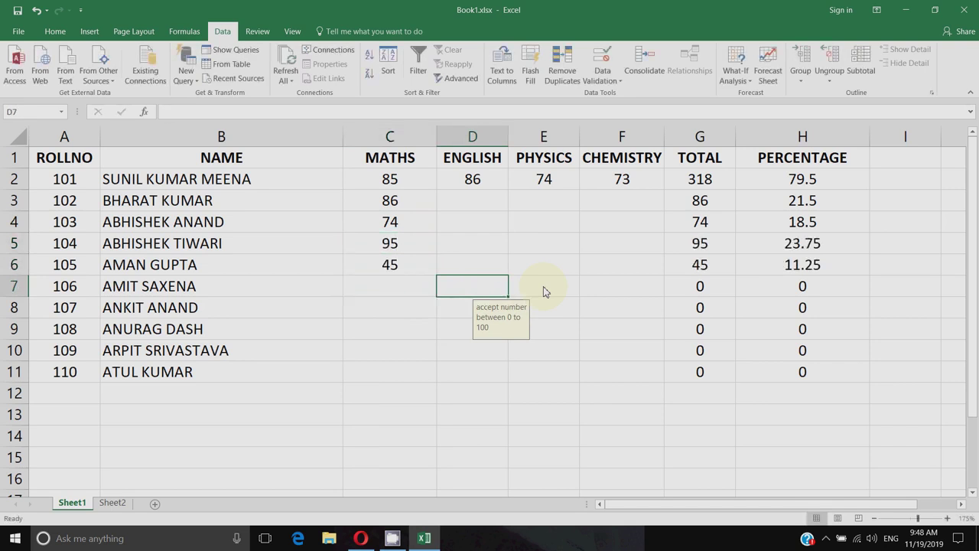
key(Up)
key(Up)
key(Up)
key(Up)
key(Left)
key(Up)
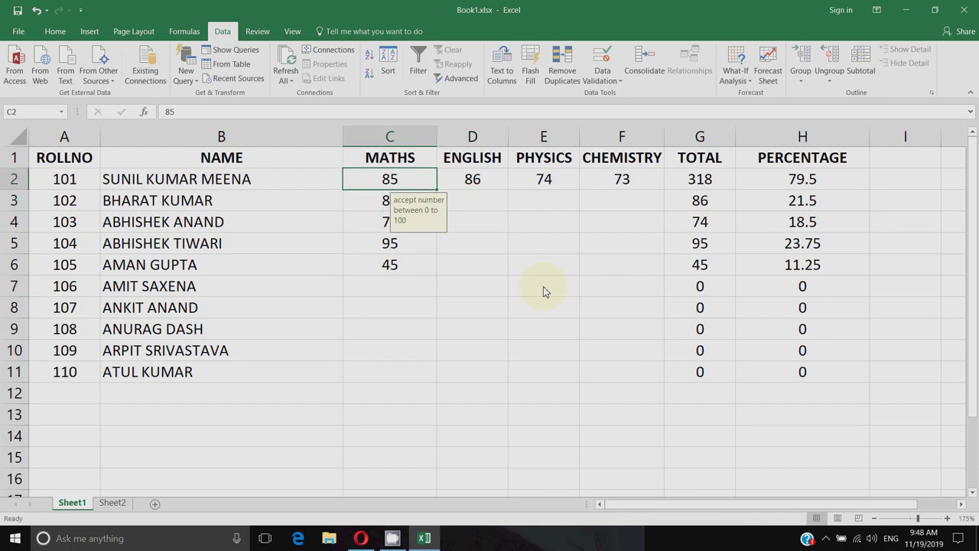
key(shift+Right)
key(shift+Right)
key(shift+Right)
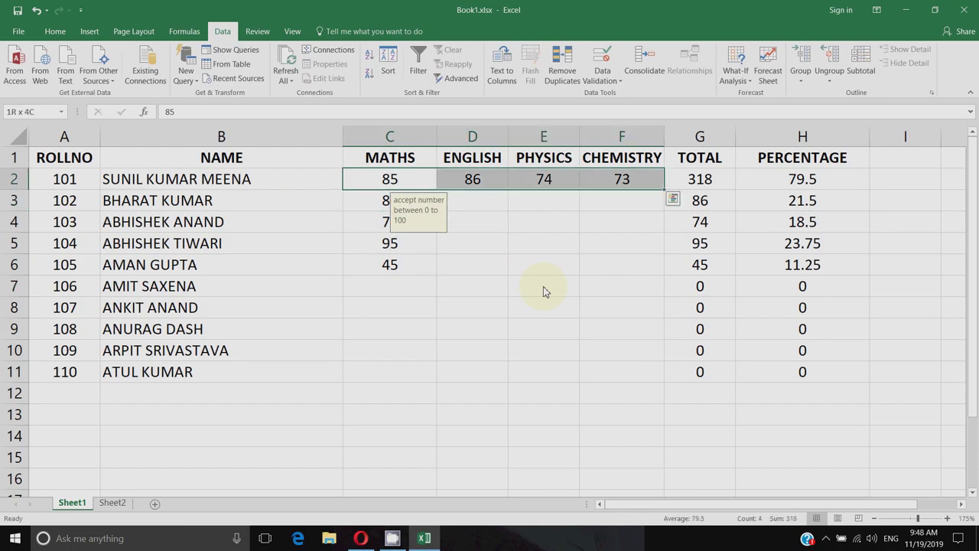
key(shift+Down)
key(shift+Down)
key(shift+Down)
key(shift+Down)
key(shift+Down)
key(shift+Down)
key(shift+Down)
key(shift+Down)
key(shift+Down)
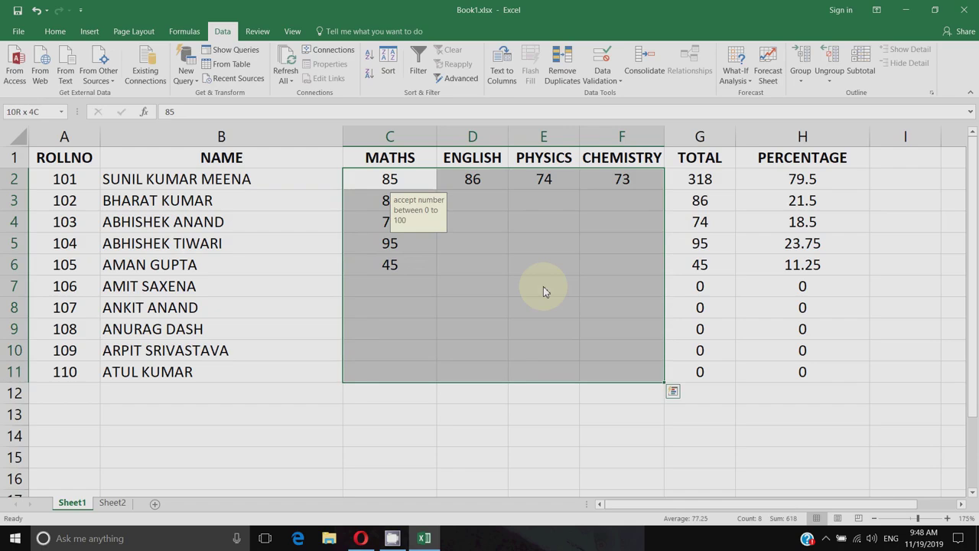
click(601, 77)
click(606, 95)
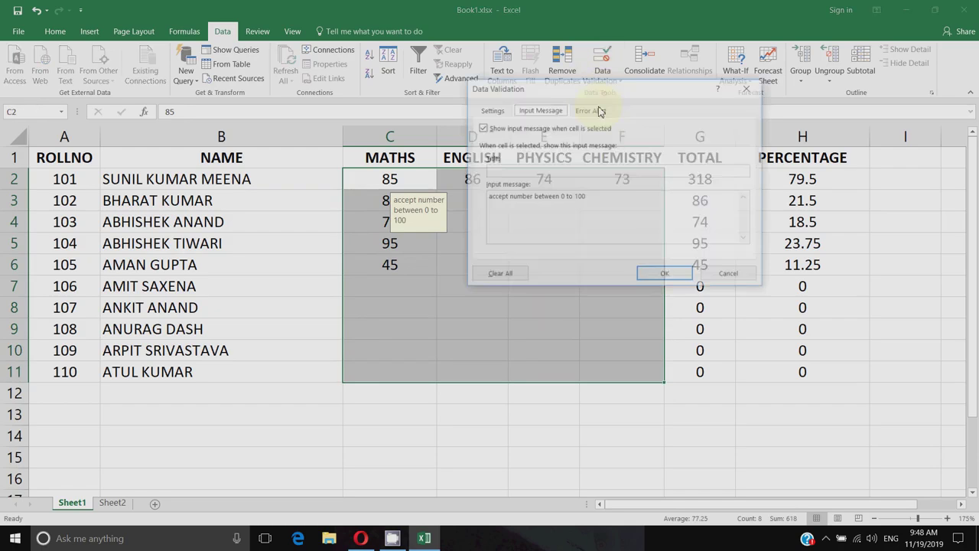
click(495, 276)
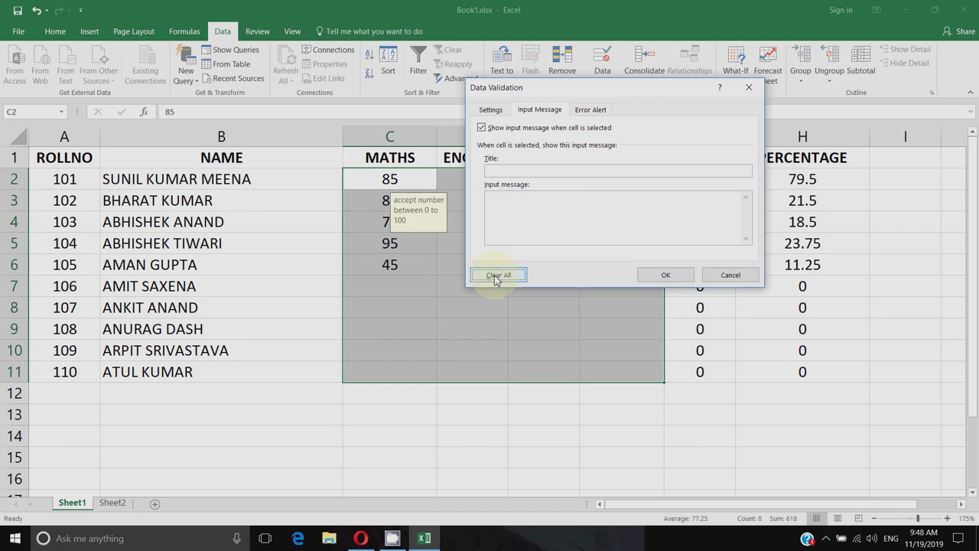
click(665, 275)
click(485, 334)
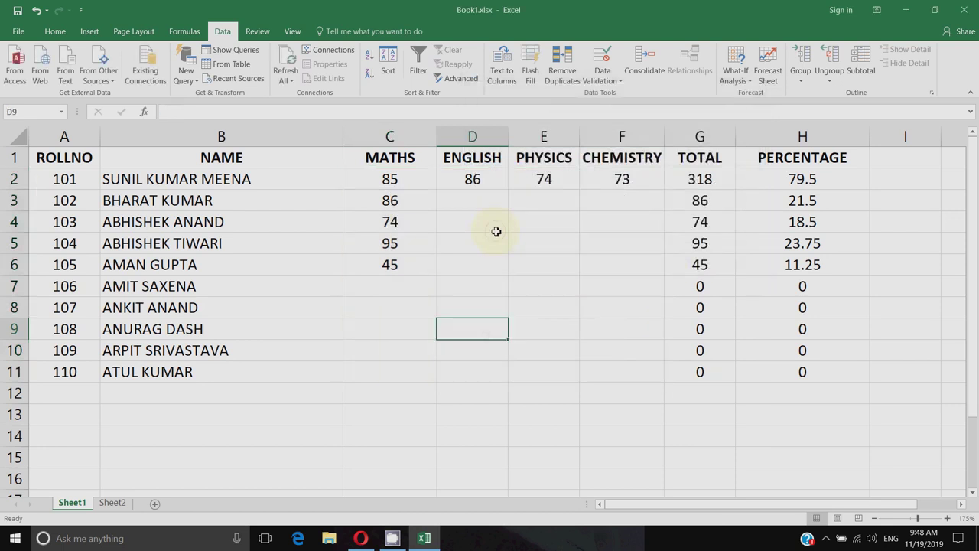
Enter an out-of-range English mark of 845 for the third student in D4
click(495, 231)
text(845)
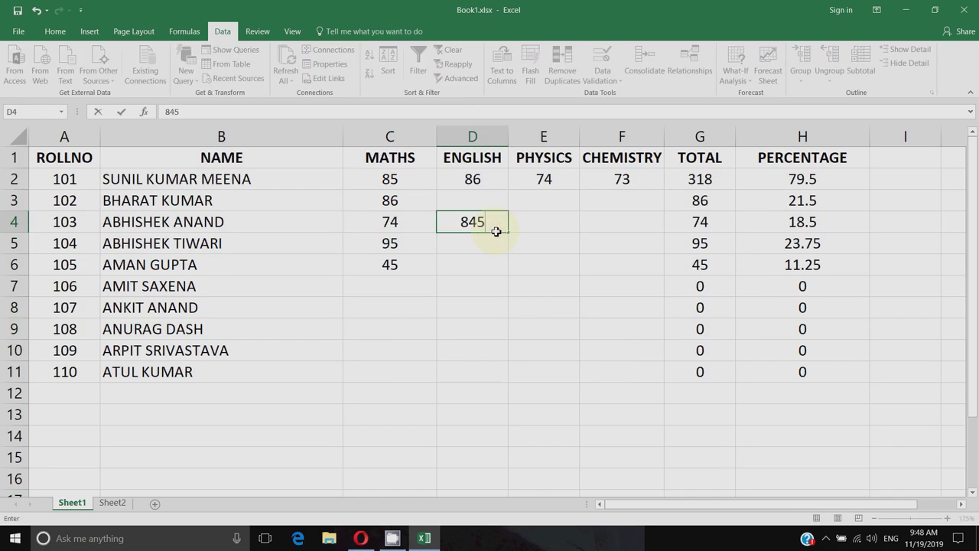
key(Return)
Enter an out-of-range English mark of 874 for the second student in D3
key(Right)
key(Right)
key(Up)
key(Up)
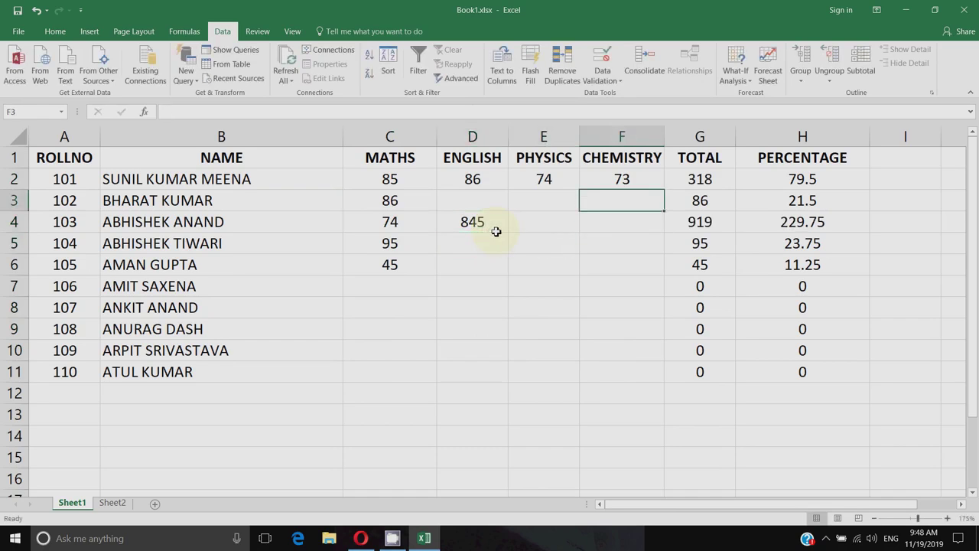
key(Left)
key(Left)
text(874)
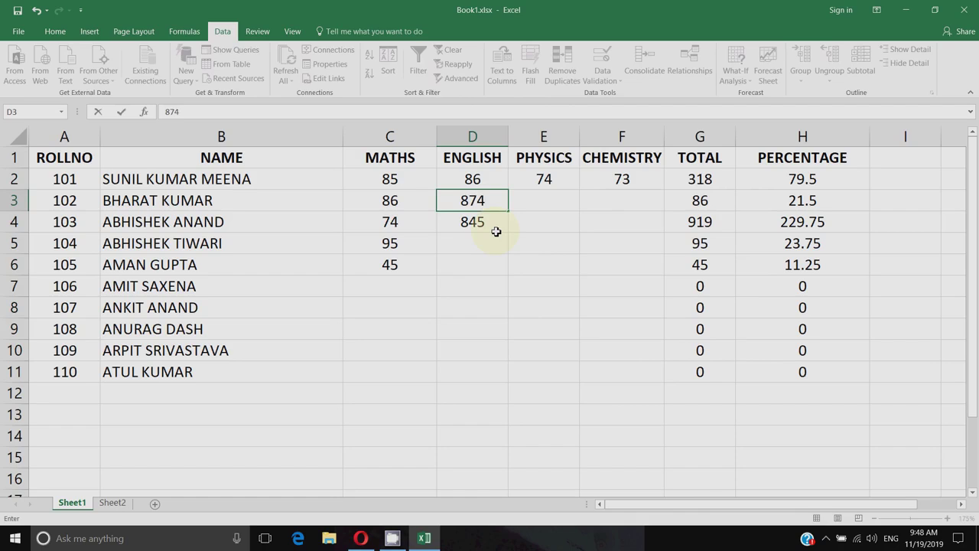
key(Return)
key(Down)
key(Down)
key(Down)
key(Down)
key(Down)
key(Down)
key(Down)
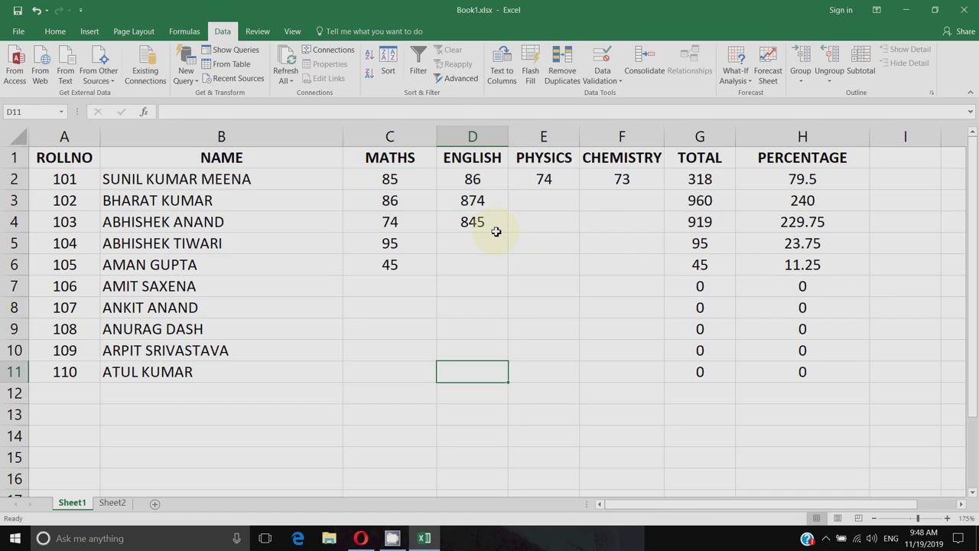
Switch to Sheet2 and set the fourth student's English mark in D5 to 855
click(112, 503)
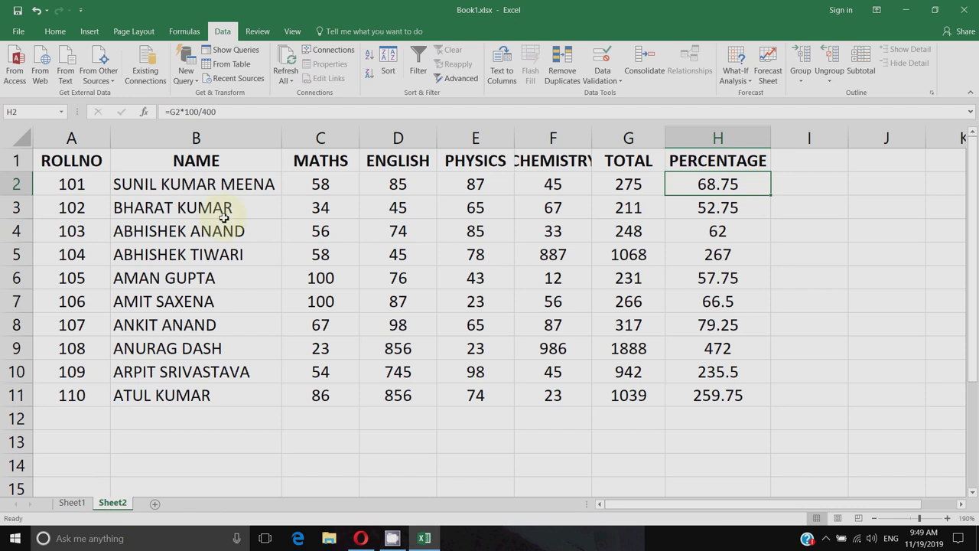
drag(319, 183, 526, 392)
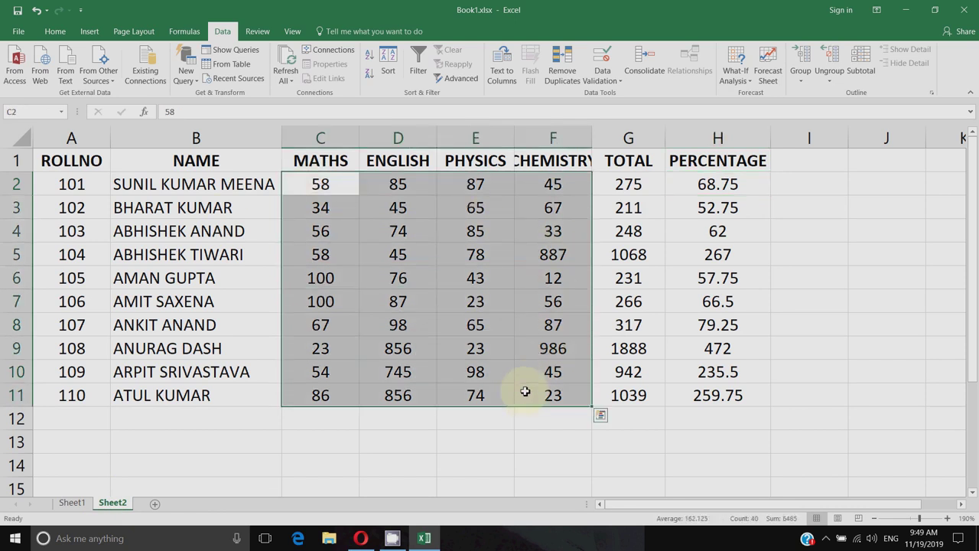
click(429, 257)
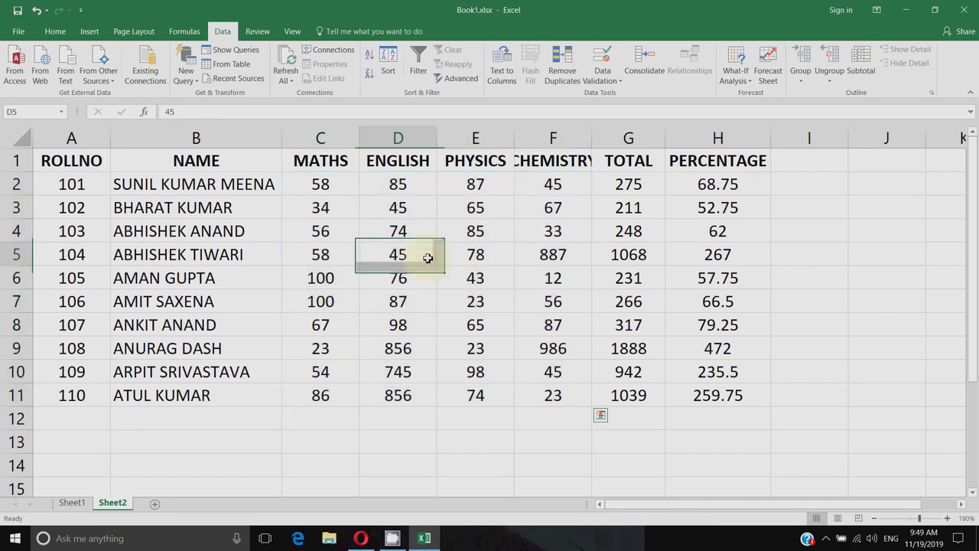
text(855)
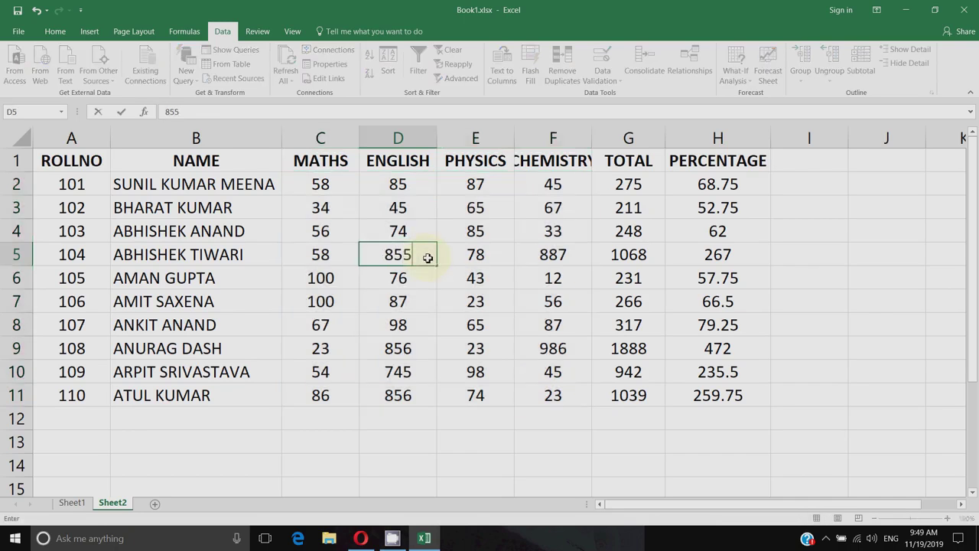
key(Return)
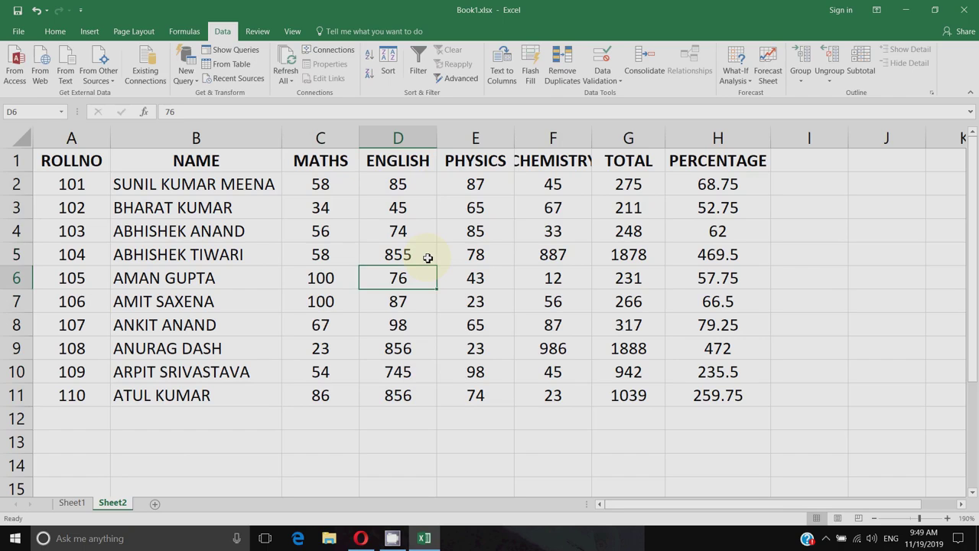
Set a data validation rule on the Sheet2 marks C2:F11 that allows only whole numbers between 0 and 100
click(428, 257)
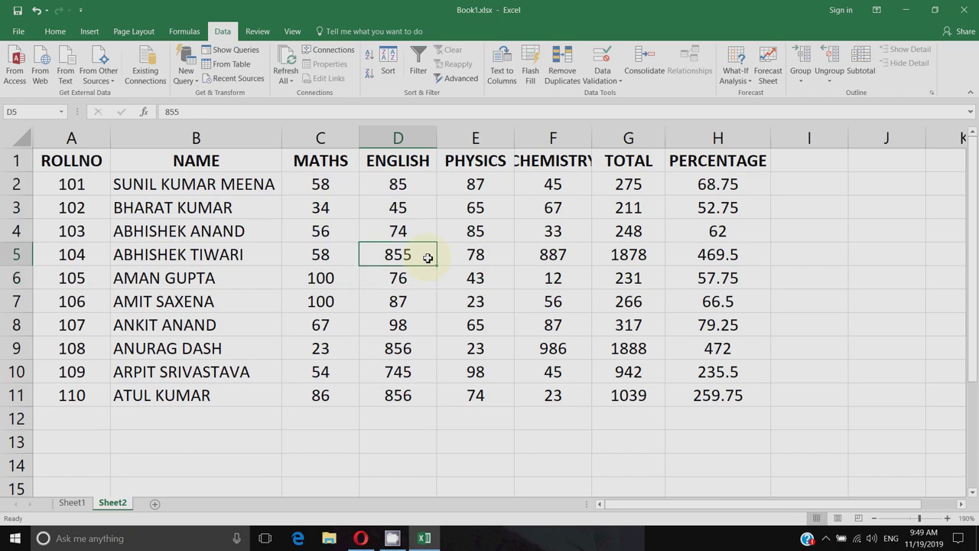
key(Left)
key(Up)
key(Up)
key(Up)
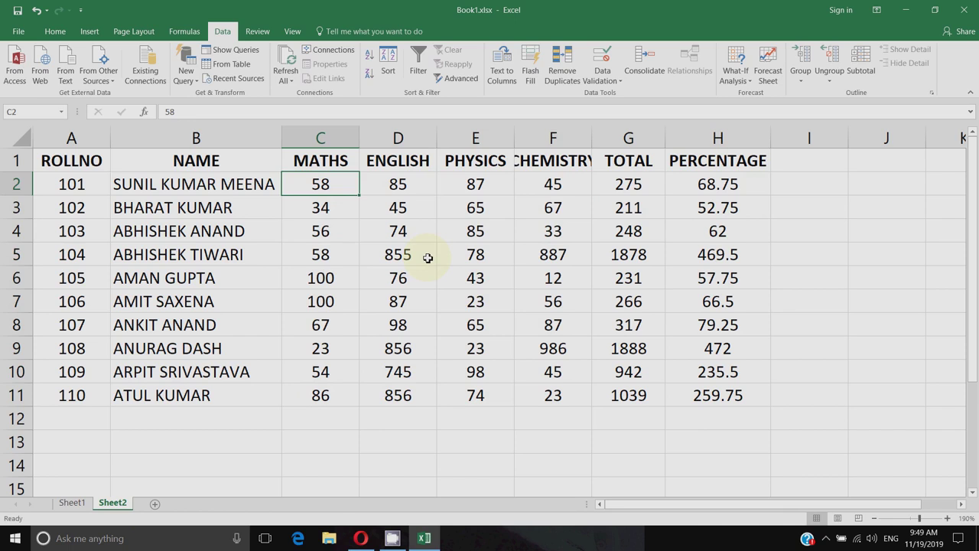
key(shift+Right)
key(shift+Right)
key(shift+Right)
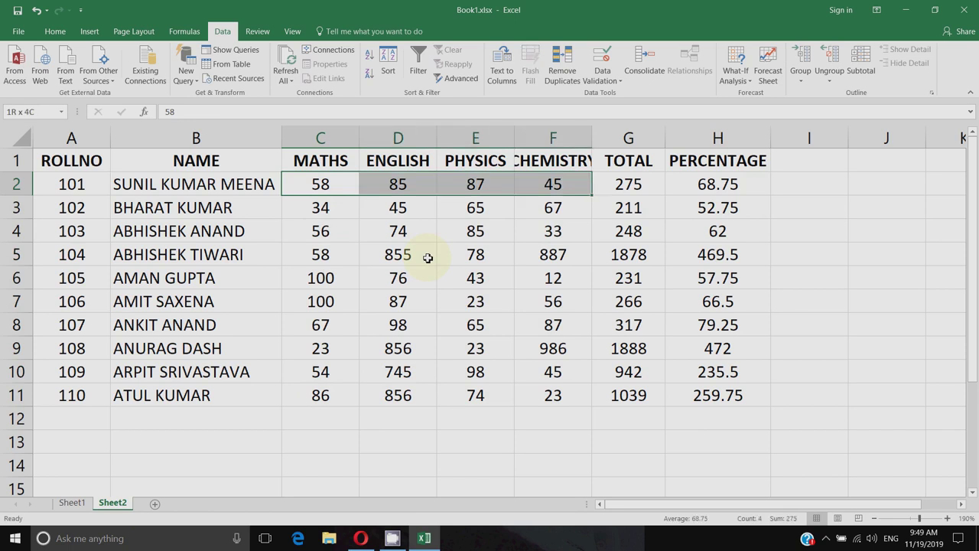
key(shift+Down)
key(shift+Down)
key(shift+Down)
key(shift+Down)
key(shift+Down)
key(shift+Down)
key(shift+Down)
key(shift+Down)
key(shift+Down)
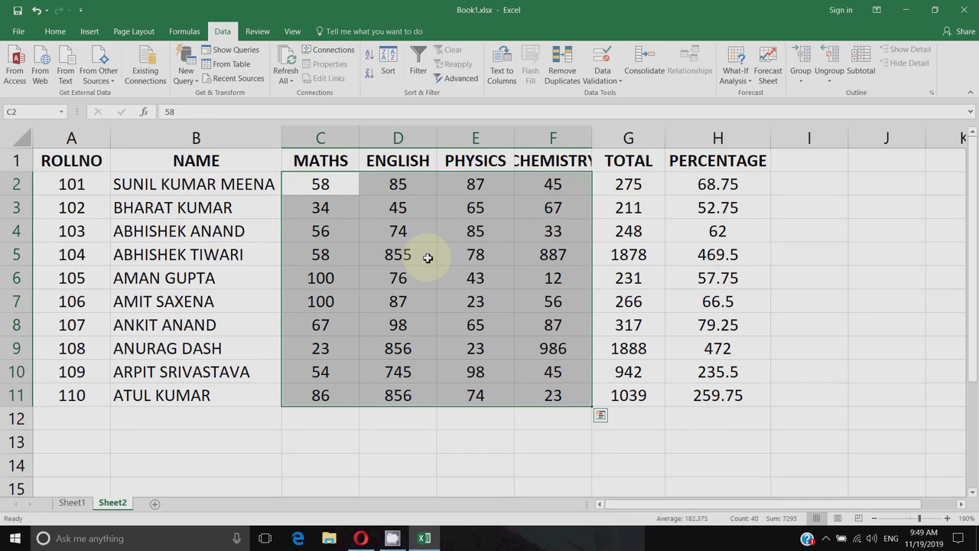
click(602, 77)
click(602, 94)
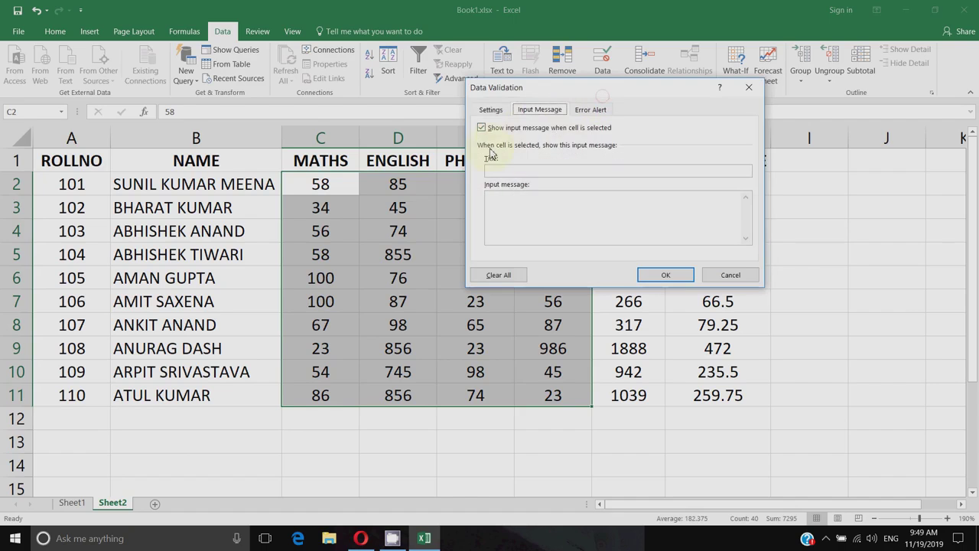
click(489, 111)
click(512, 153)
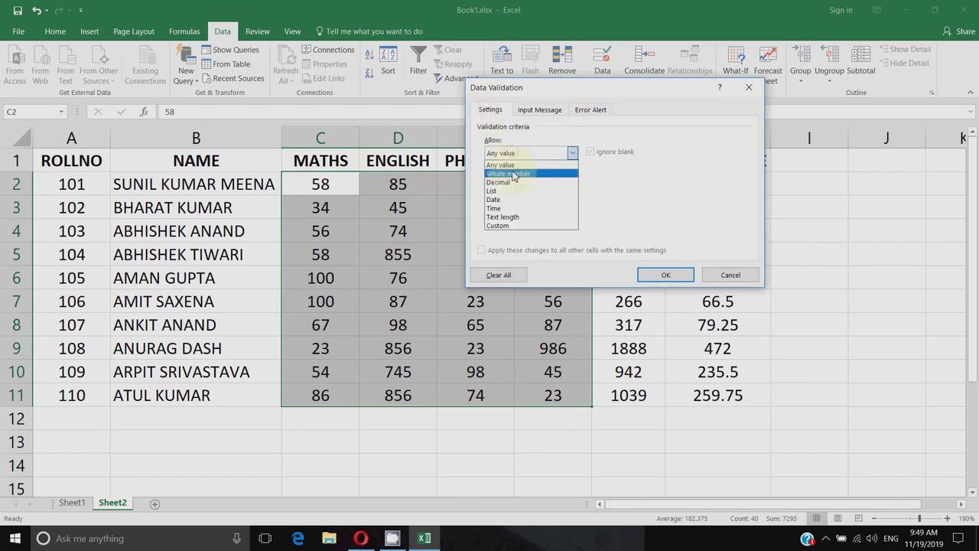
click(514, 171)
click(519, 205)
text(0)
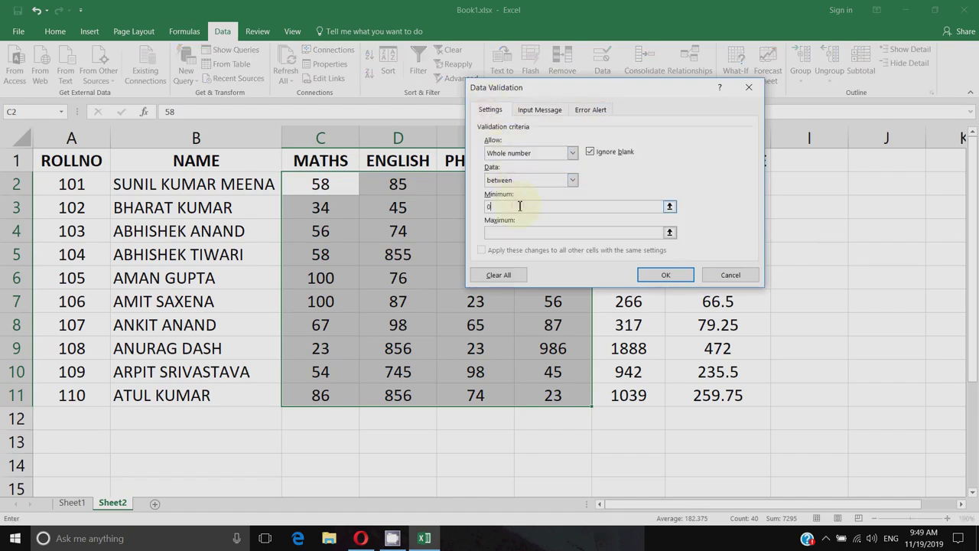
click(523, 232)
text(100)
Give the rule a Stop error alert with the message "accept marks between 0 to 100" and apply the validation
click(600, 111)
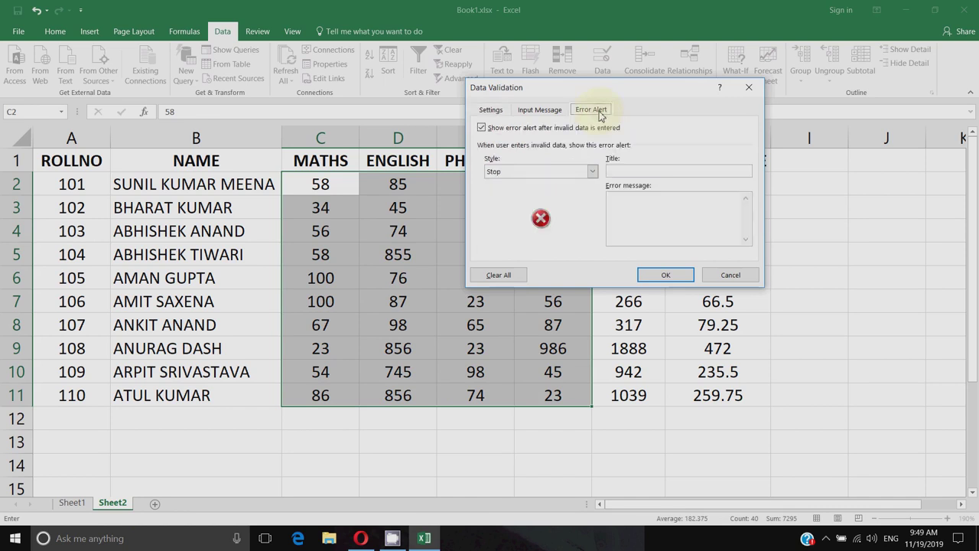
click(539, 109)
click(591, 109)
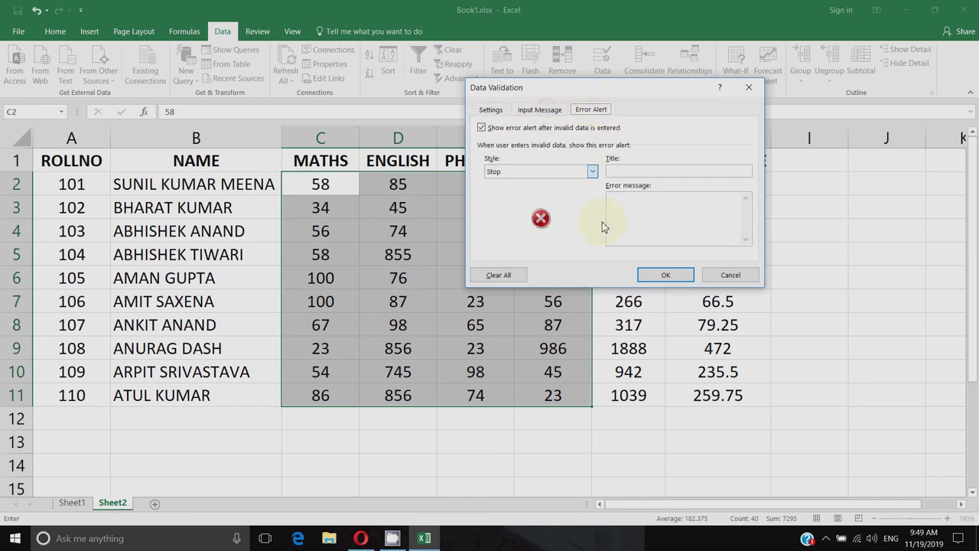
click(660, 215)
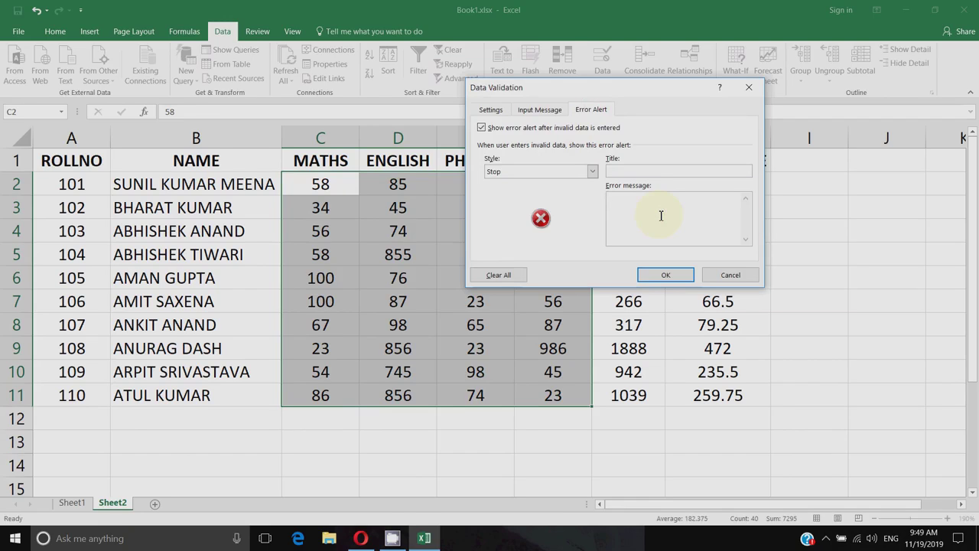
text(accept number)
key(BackSpace)
key(BackSpace)
key(BackSpace)
key(BackSpace)
key(BackSpace)
key(BackSpace)
text(marks between  to)
key(Left)
key(Left)
key(Left)
text(0)
key(BackSpace)
text(to 100)
click(662, 277)
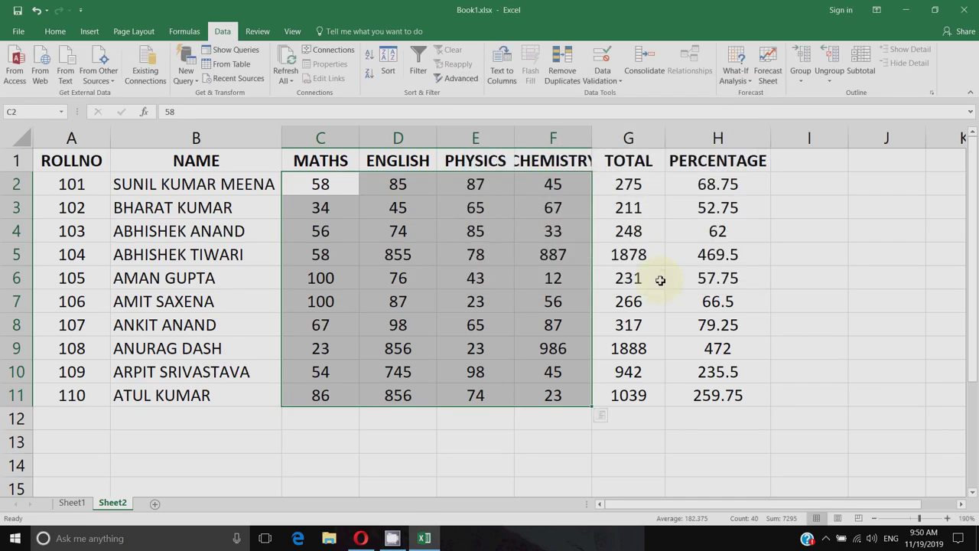
Test the rule with a Maths mark of 986 in C3, retry the entry and correct it to 98
click(336, 251)
click(338, 209)
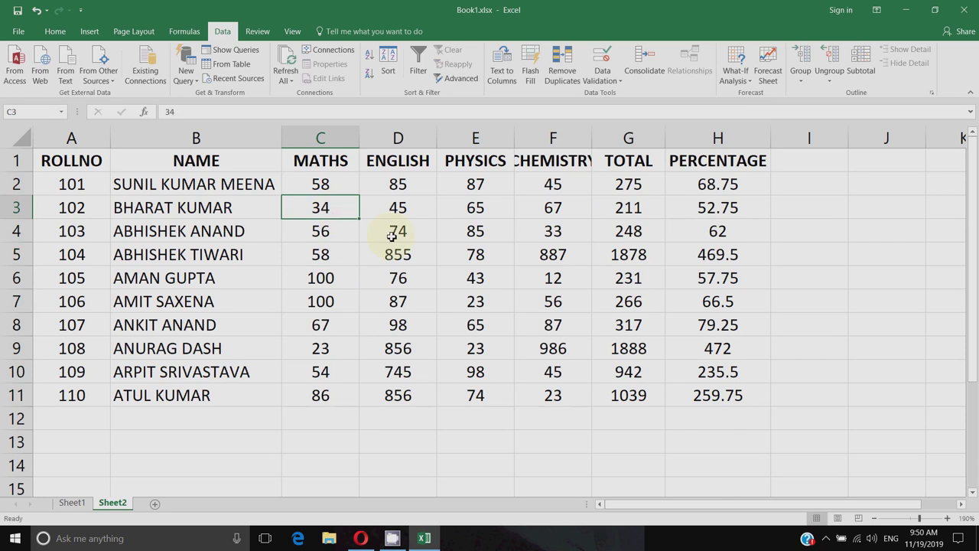
text(986)
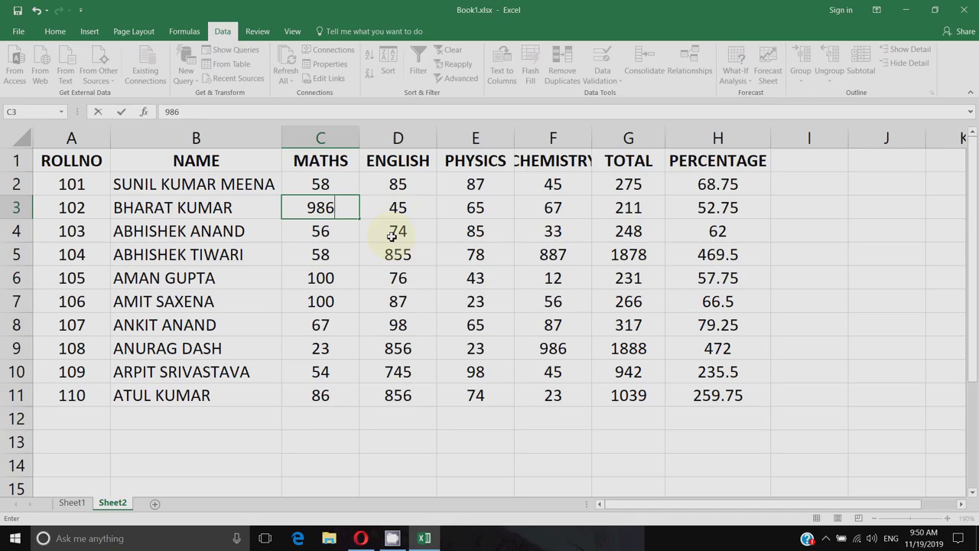
key(Return)
key(Return)
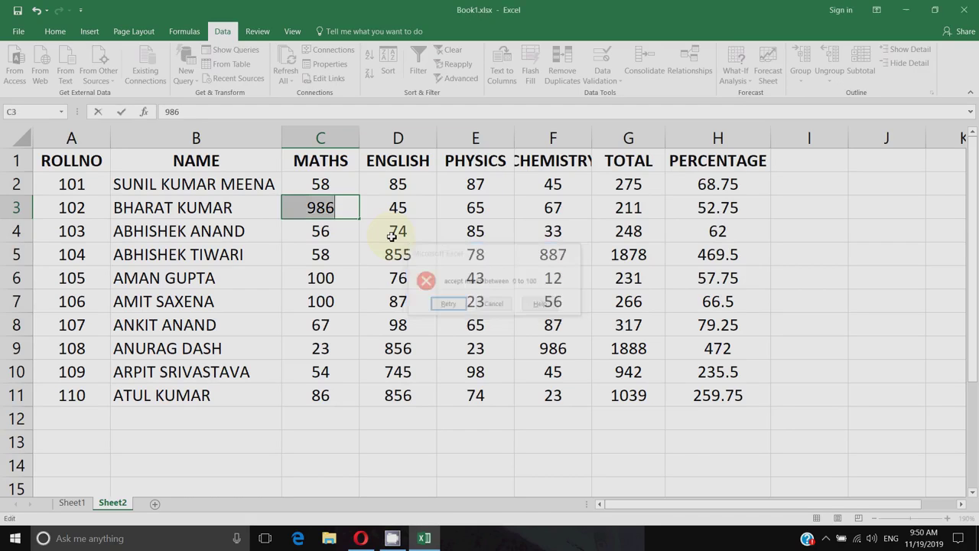
key(End)
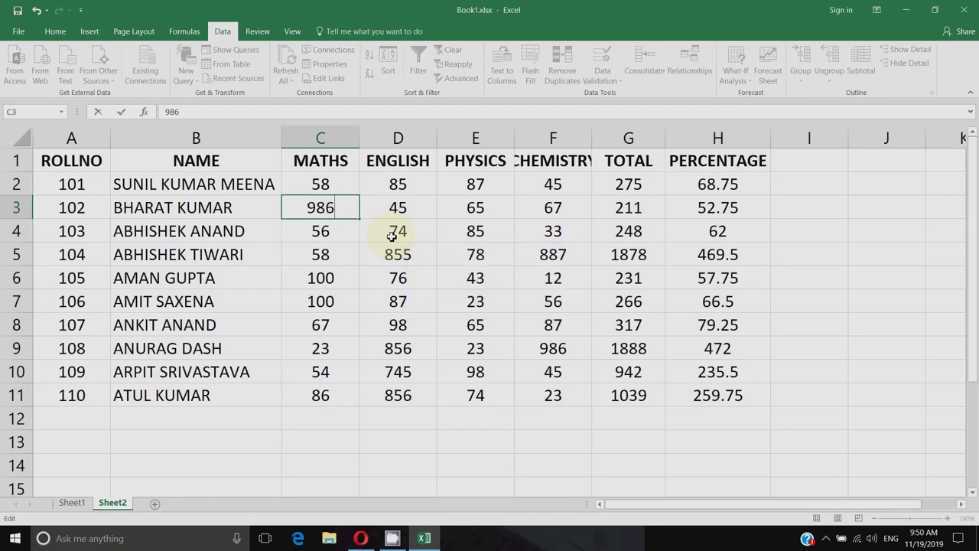
key(BackSpace)
key(Return)
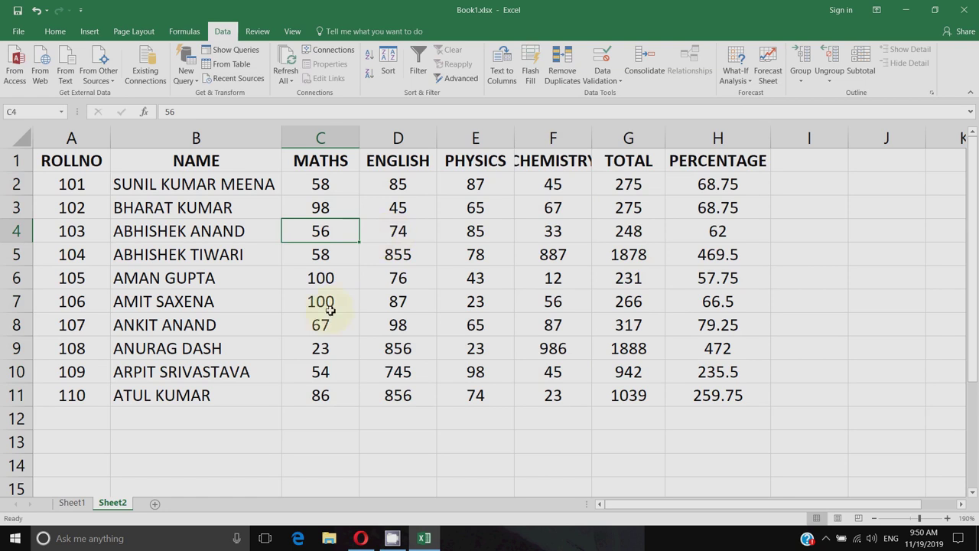
Examine the existing marks above 100 in the English and Chemistry columns
click(391, 255)
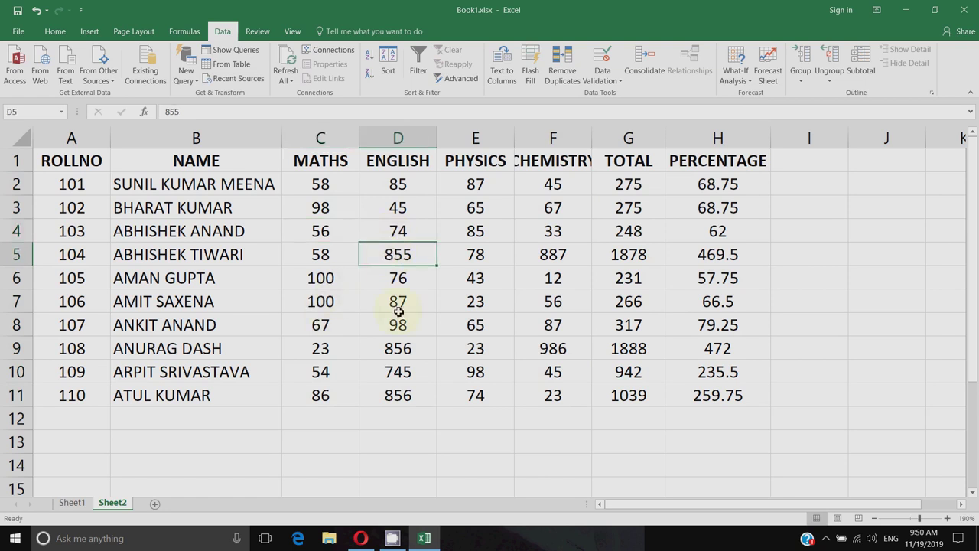
click(403, 349)
click(403, 372)
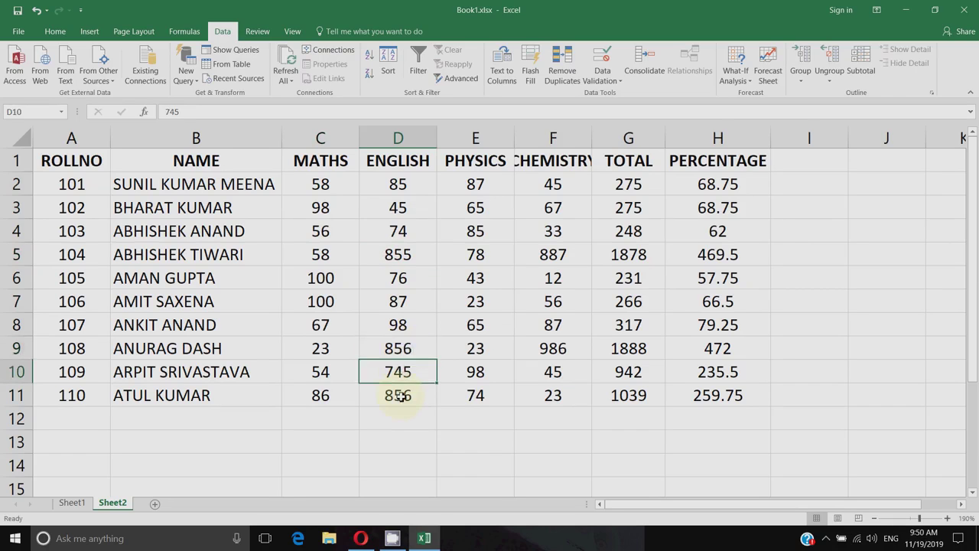
click(401, 397)
click(552, 350)
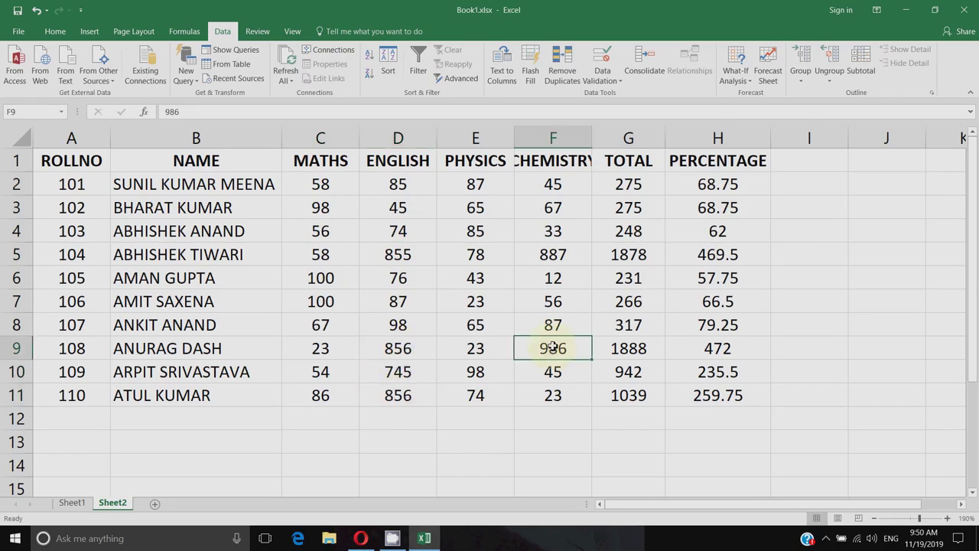
key(Up)
click(546, 257)
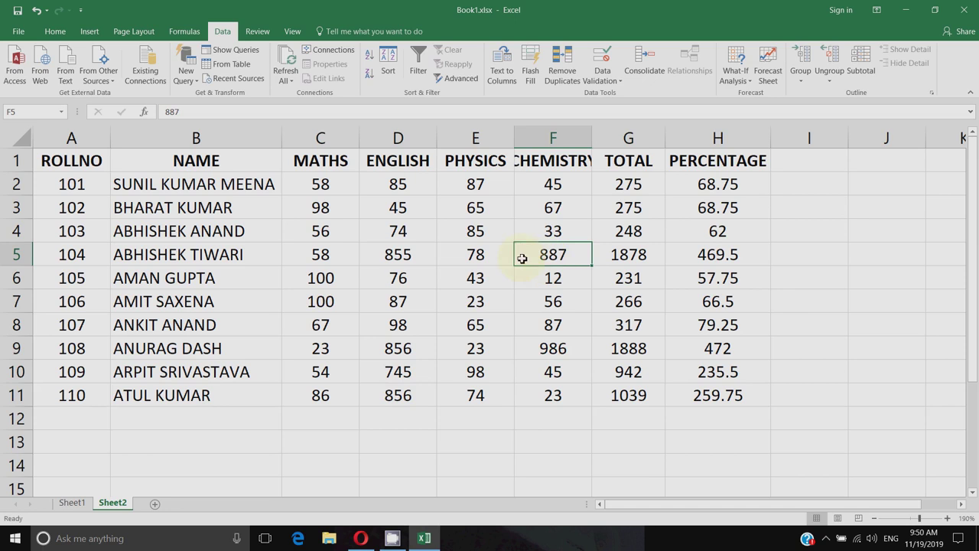
Try to re-enter the existing English mark in D5 without changing it, and cancel the entry
click(398, 257)
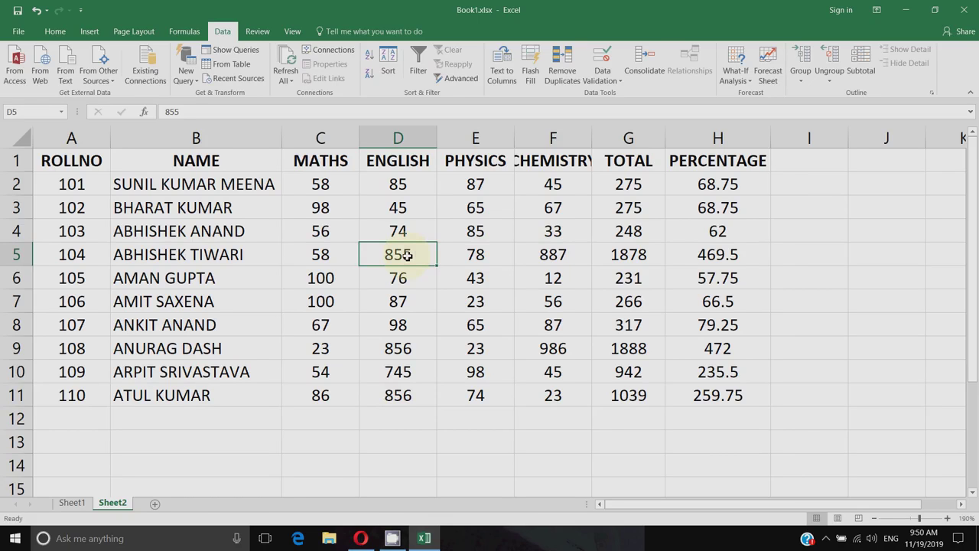
double_click(407, 255)
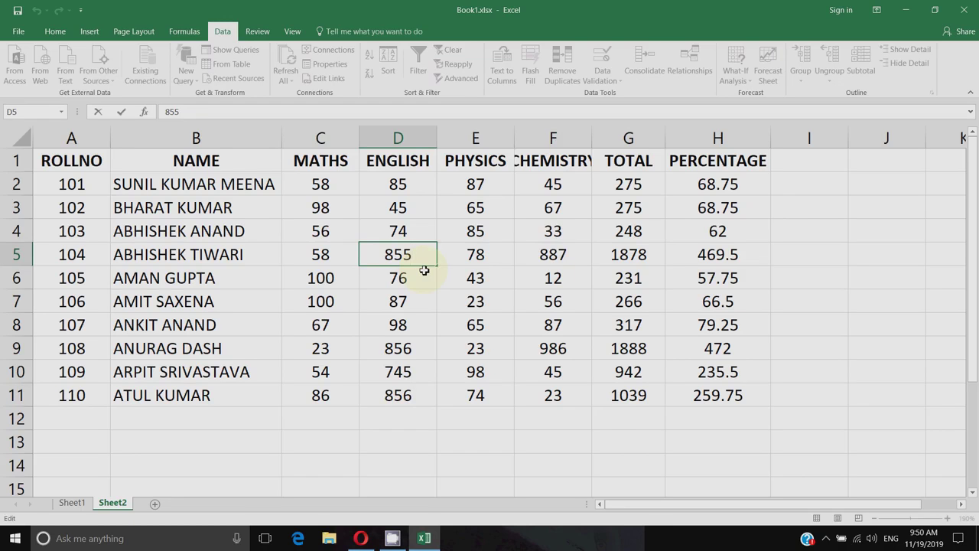
key(Return)
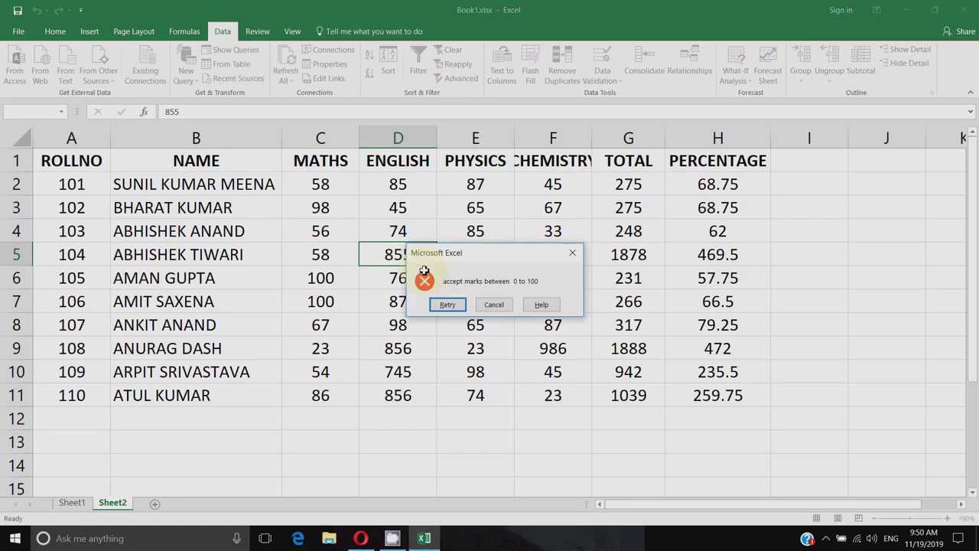
key(Escape)
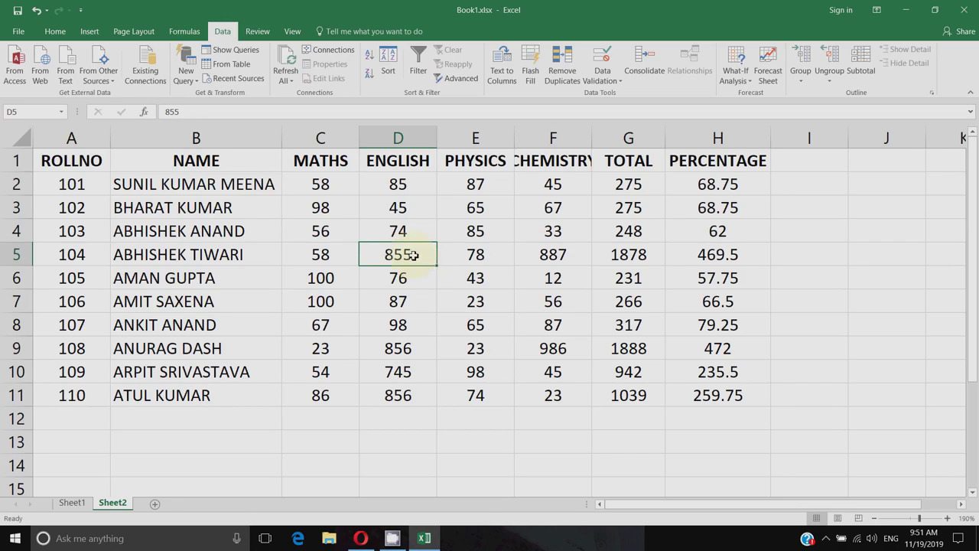
Circle the invalid data in the marks range C2:F11 according to the validation rule
click(319, 186)
drag(320, 186, 552, 302)
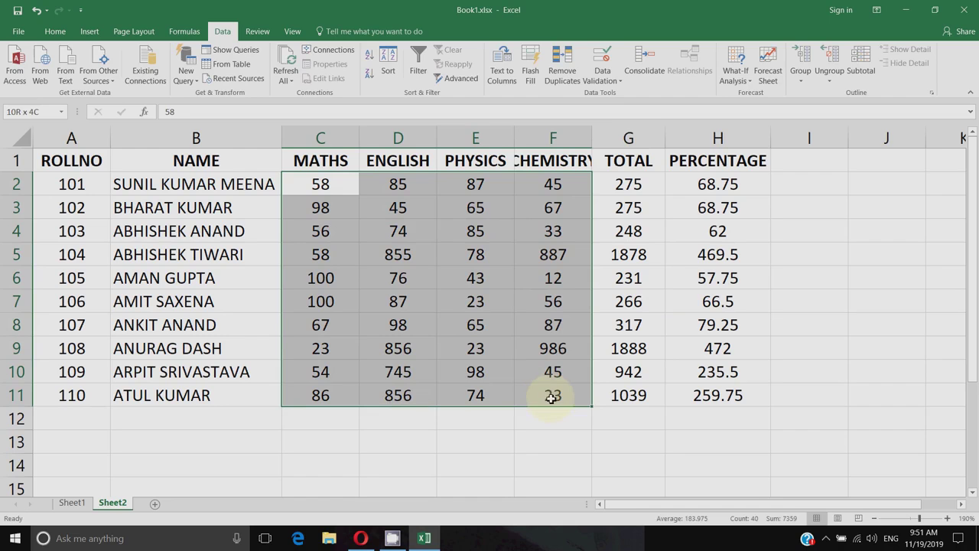
click(612, 79)
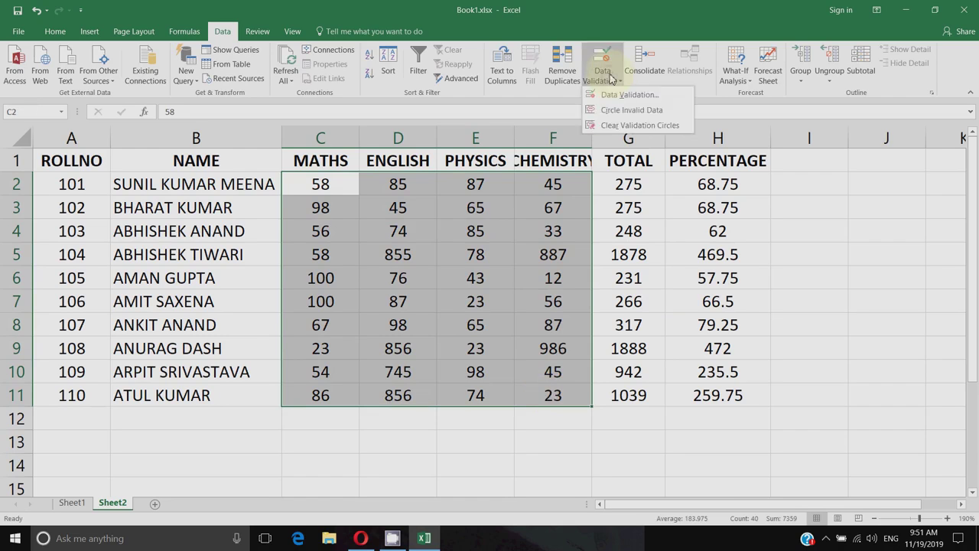
click(632, 110)
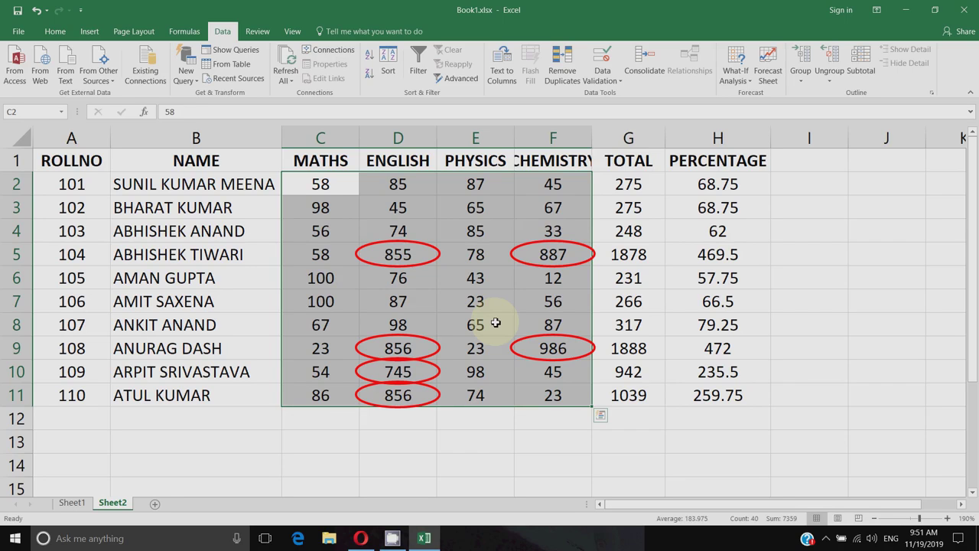
Correct the circled English mark for roll number 108 in D9 to 85
click(400, 254)
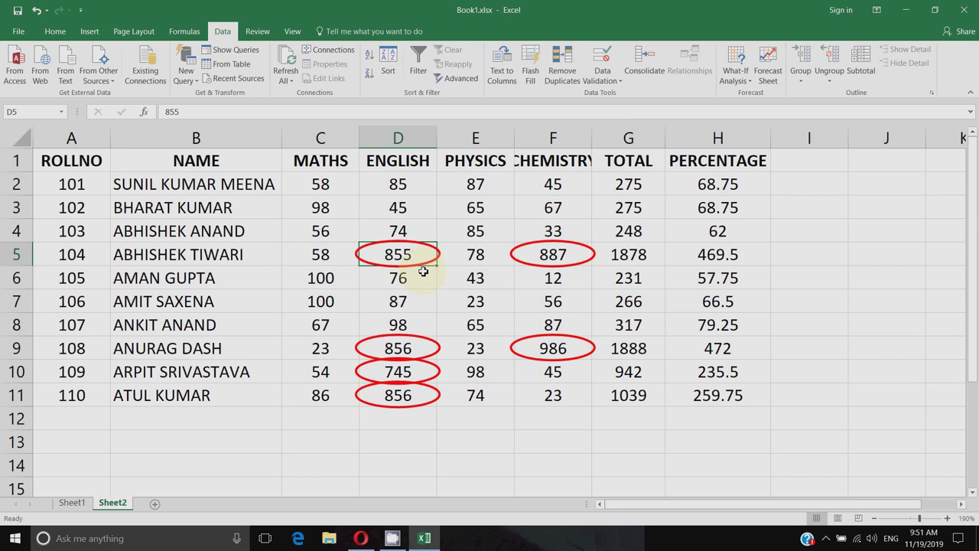
click(419, 348)
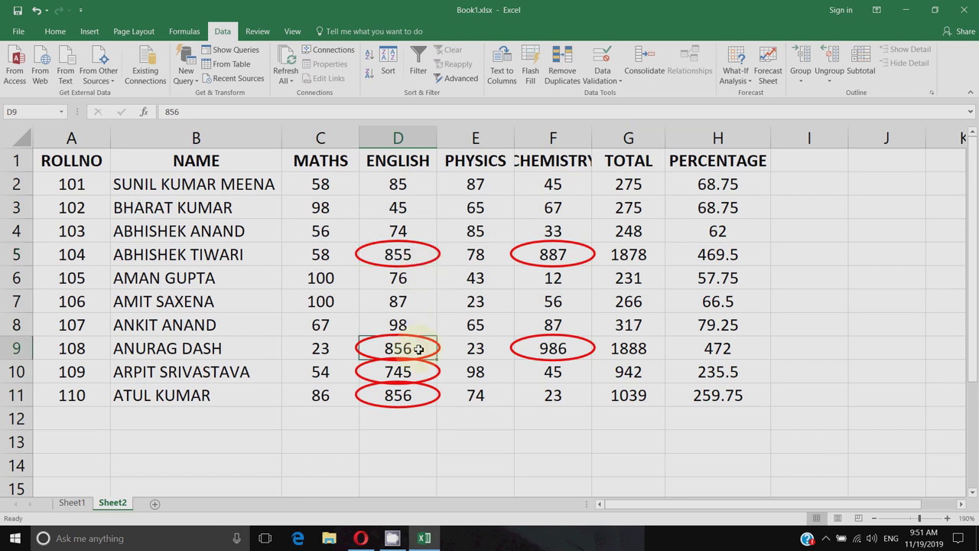
key(BackSpace)
text(87)
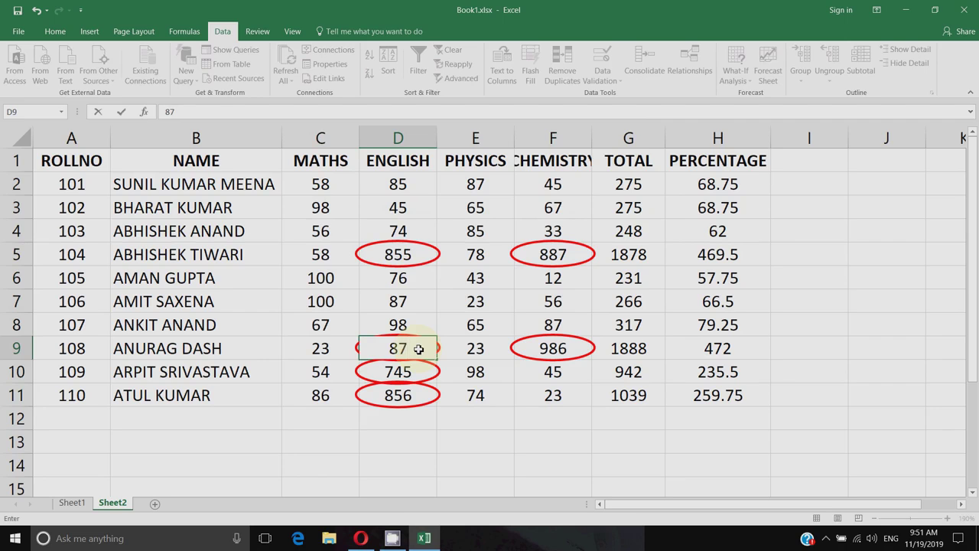
key(BackSpace)
text(5)
key(Tab)
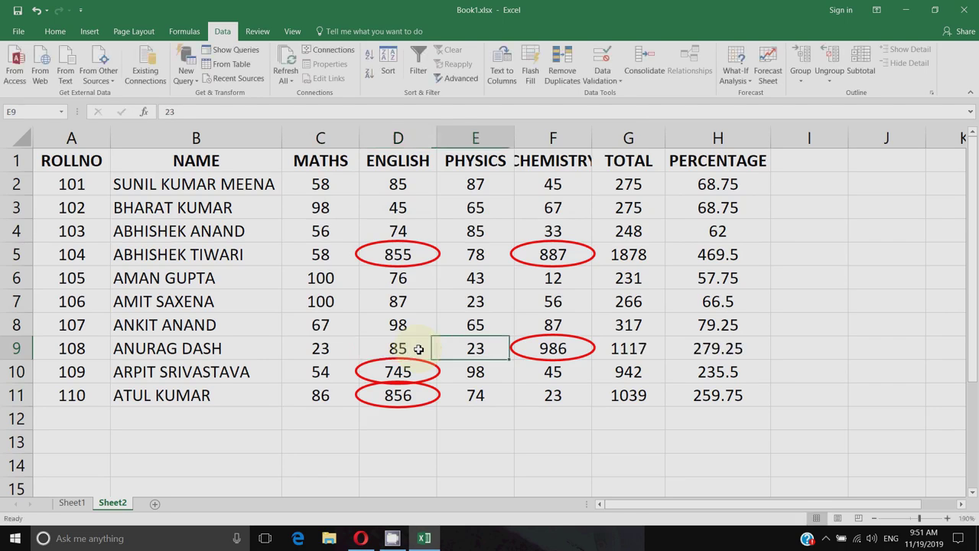
Replace the circled English mark for roll number 109 in D10 with 74
key(Down)
key(Left)
text(74)
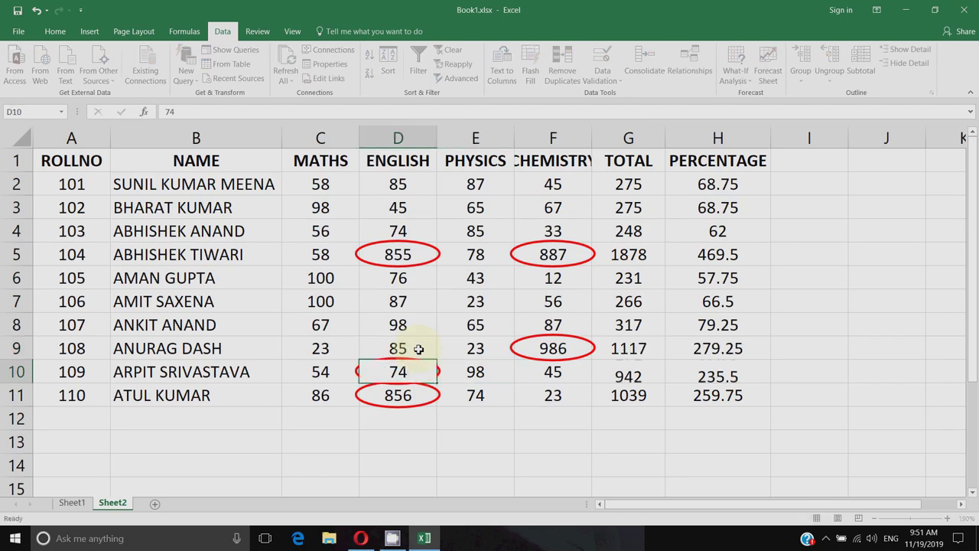
key(Return)
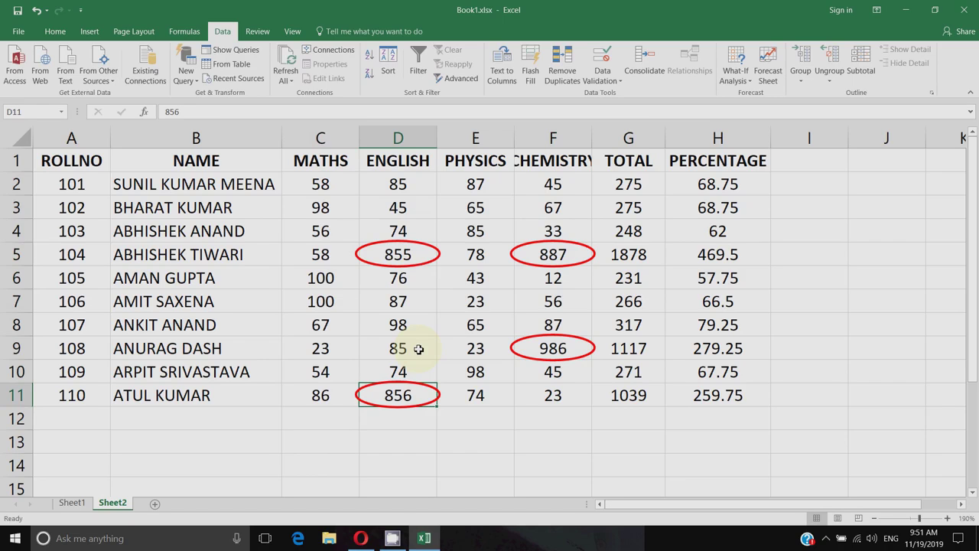
Clear the validation circles from the marks range C2:F11
drag(320, 183, 553, 389)
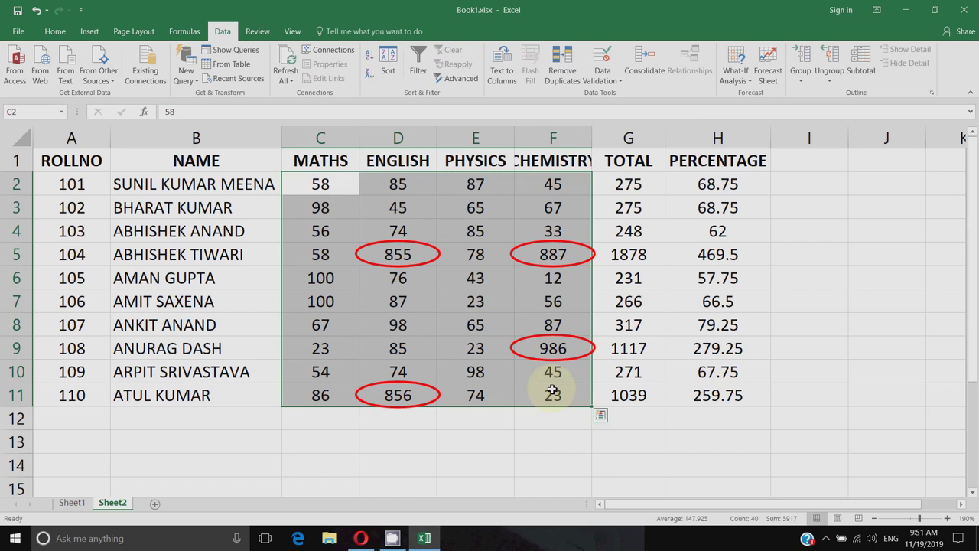
click(602, 76)
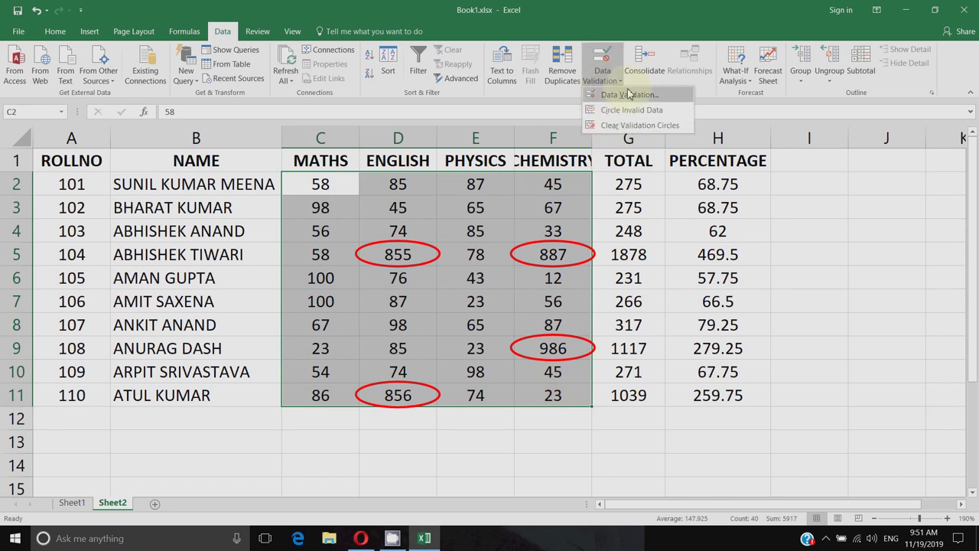
click(658, 126)
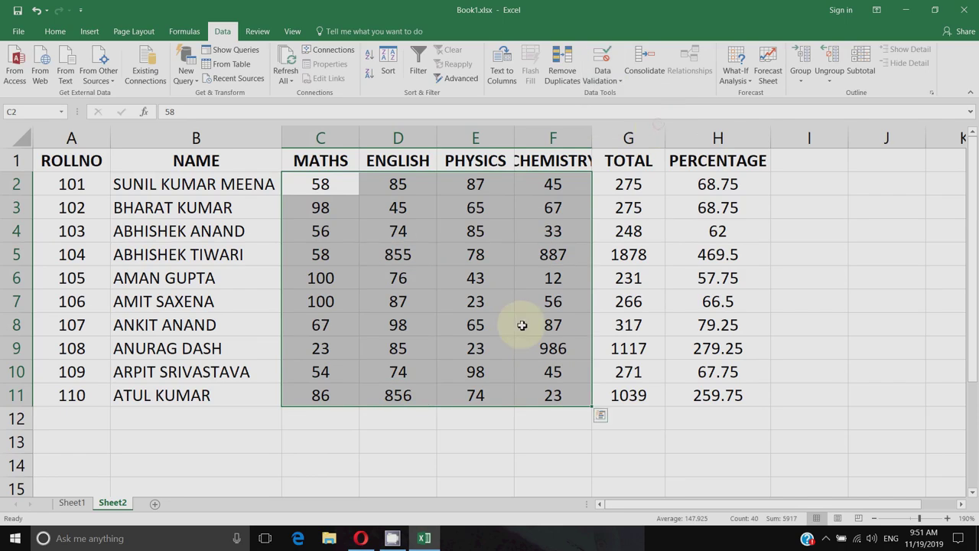